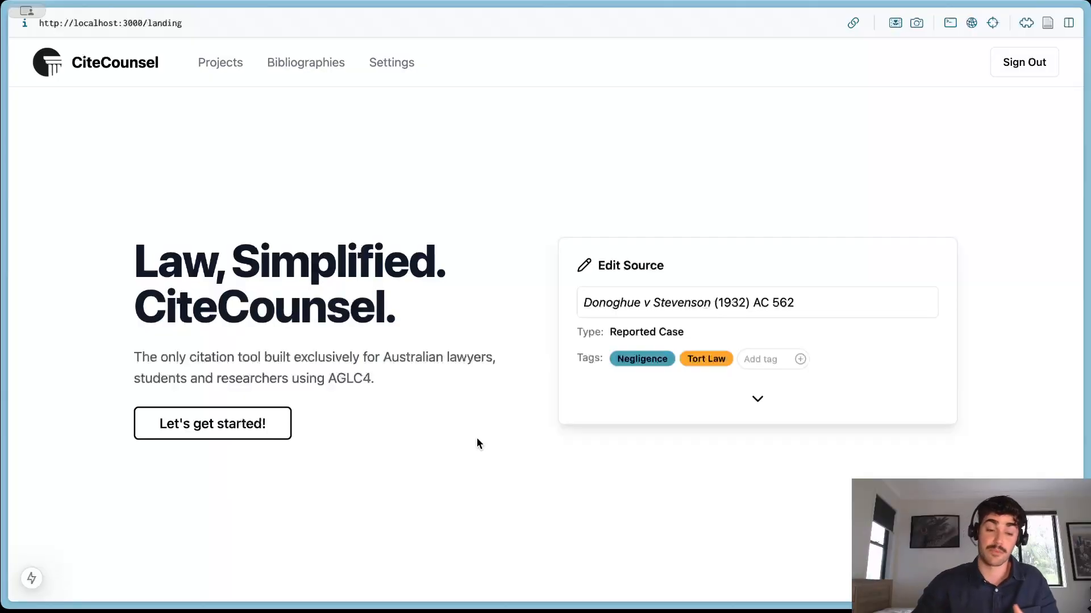
# Switch to the AGLC4 Content PDF and review the reported decision rules from Year and Volume through Pinpoint References.
pyautogui.moveTo(9, 290)
pyautogui.click(50, 285)
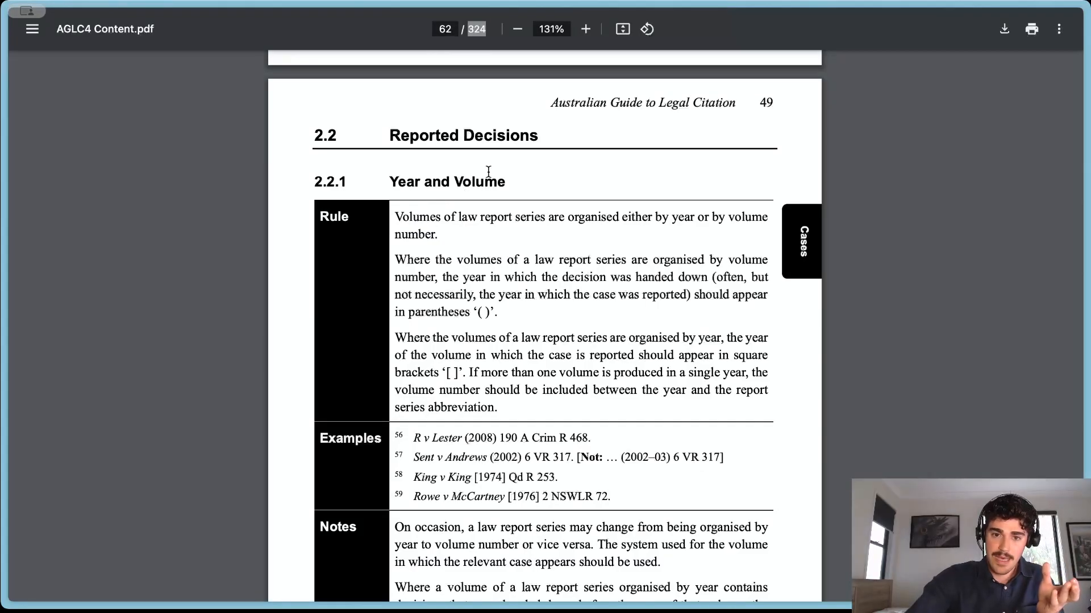
pyautogui.click(478, 30)
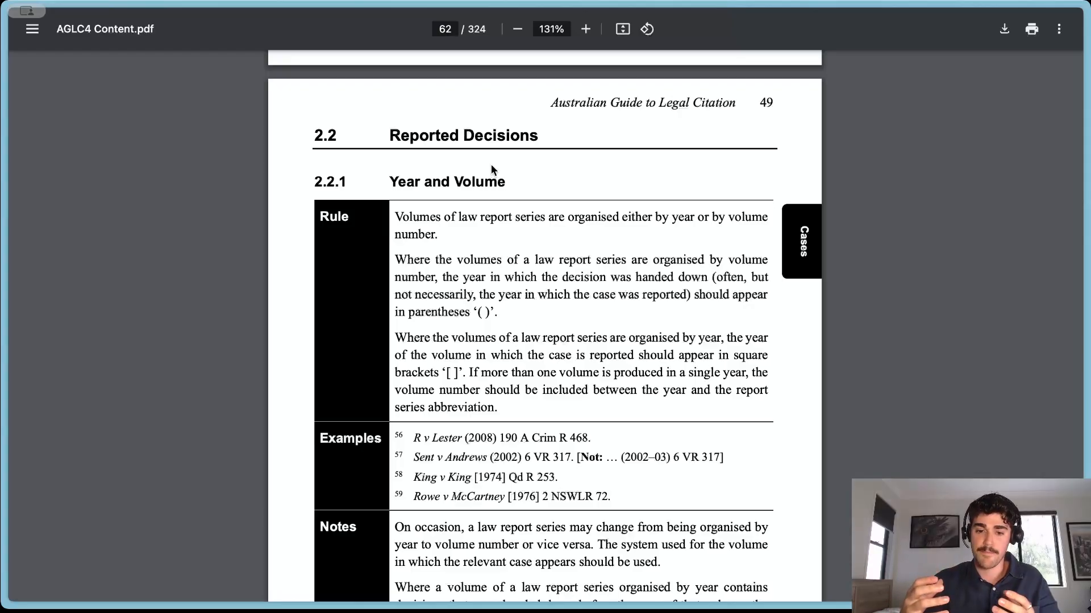
pyautogui.scroll(-15, 491, 165)
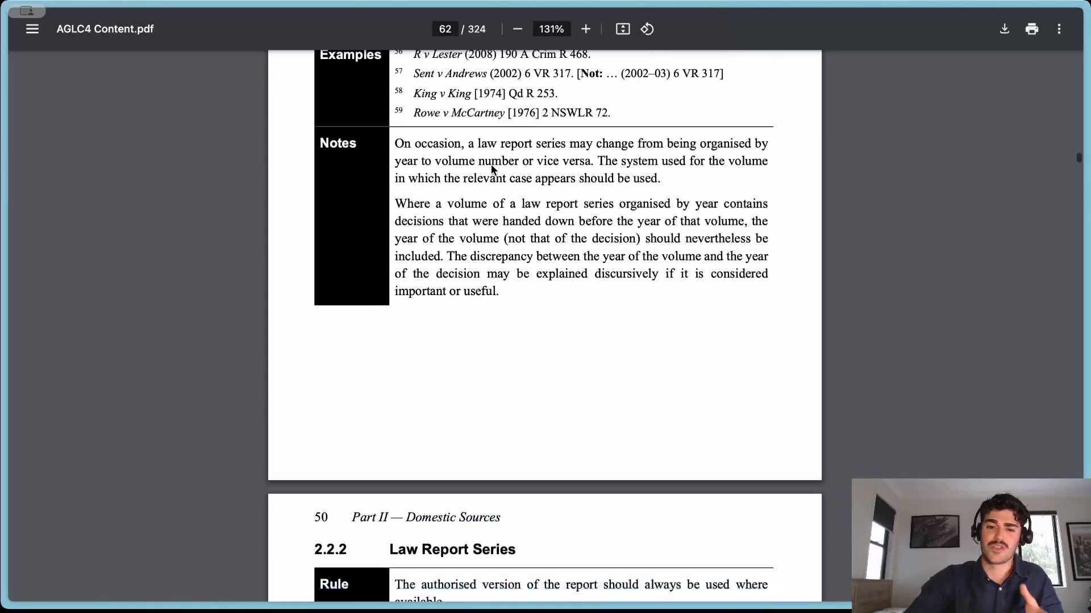
pyautogui.scroll(-20, 490, 165)
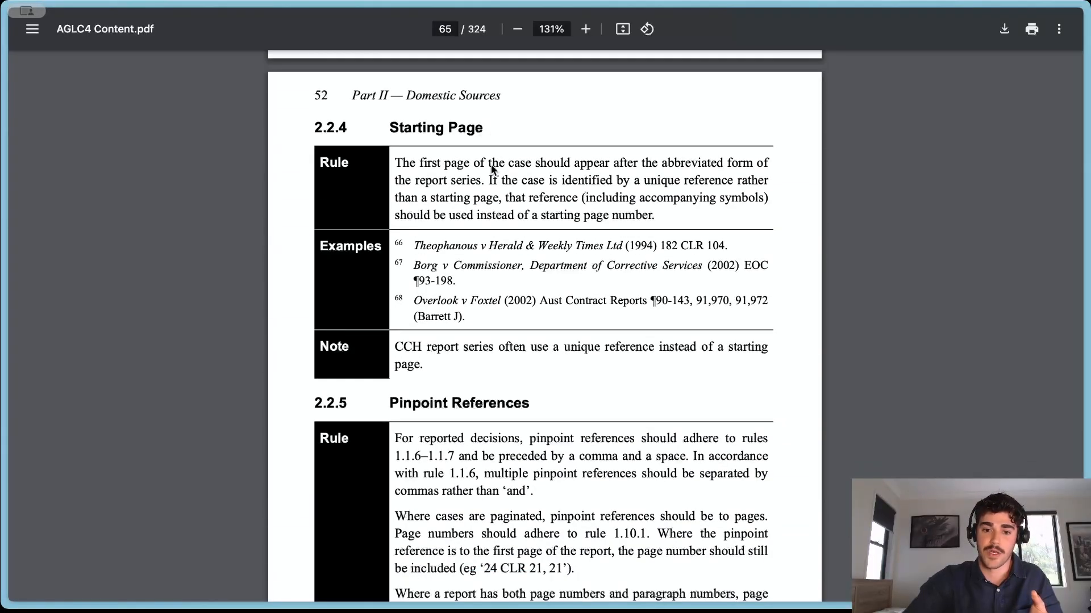
pyautogui.scroll(-3, 492, 169)
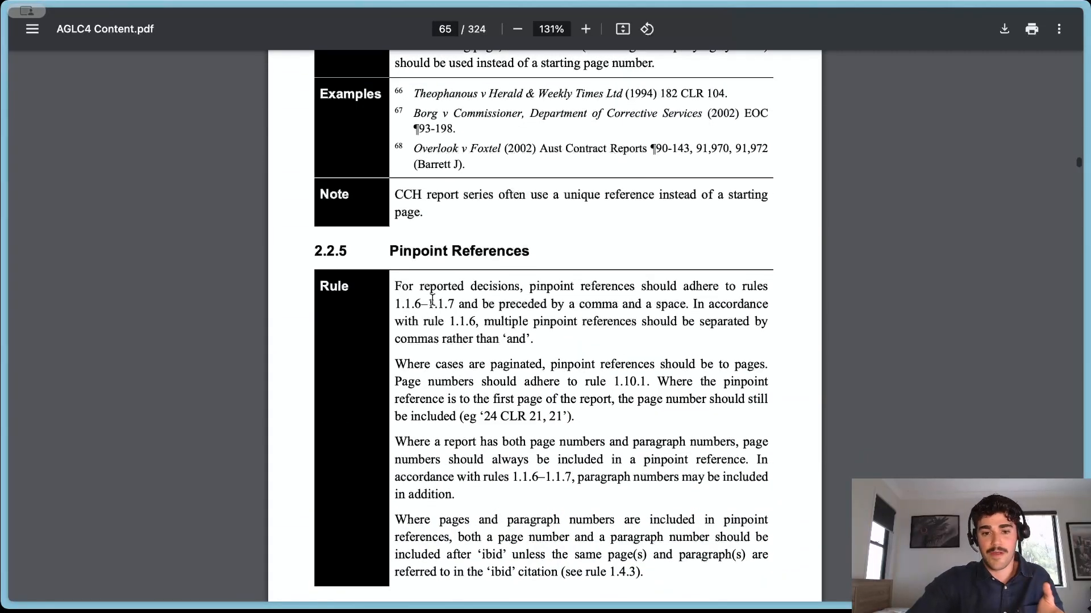
pyautogui.scroll(-1, 432, 300)
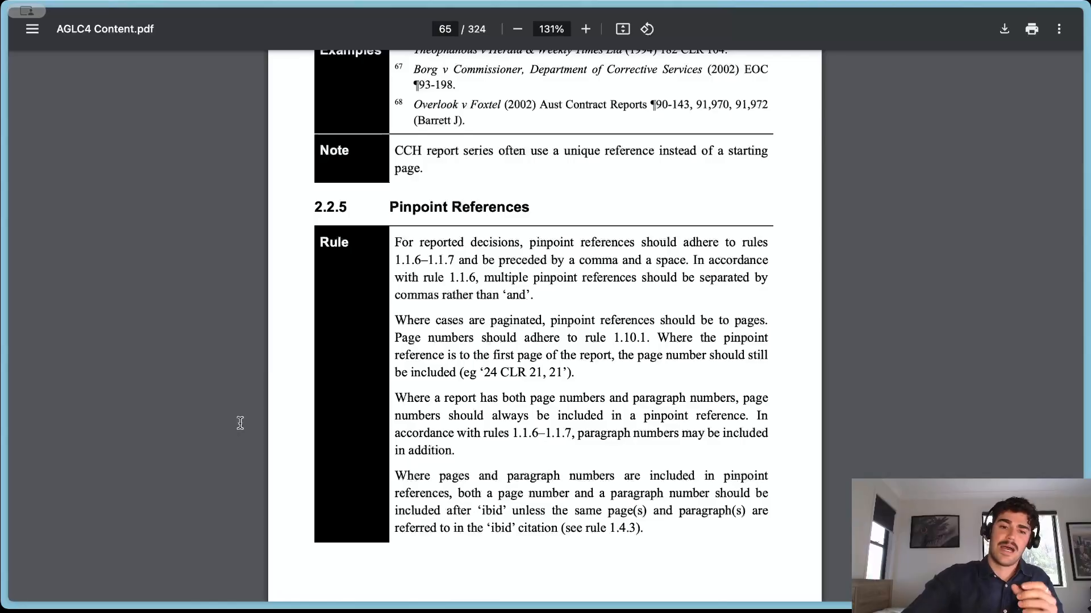
# Switch back to CiteCounsel and open the Projects page.
pyautogui.moveTo(6, 318)
pyautogui.click(192, 144)
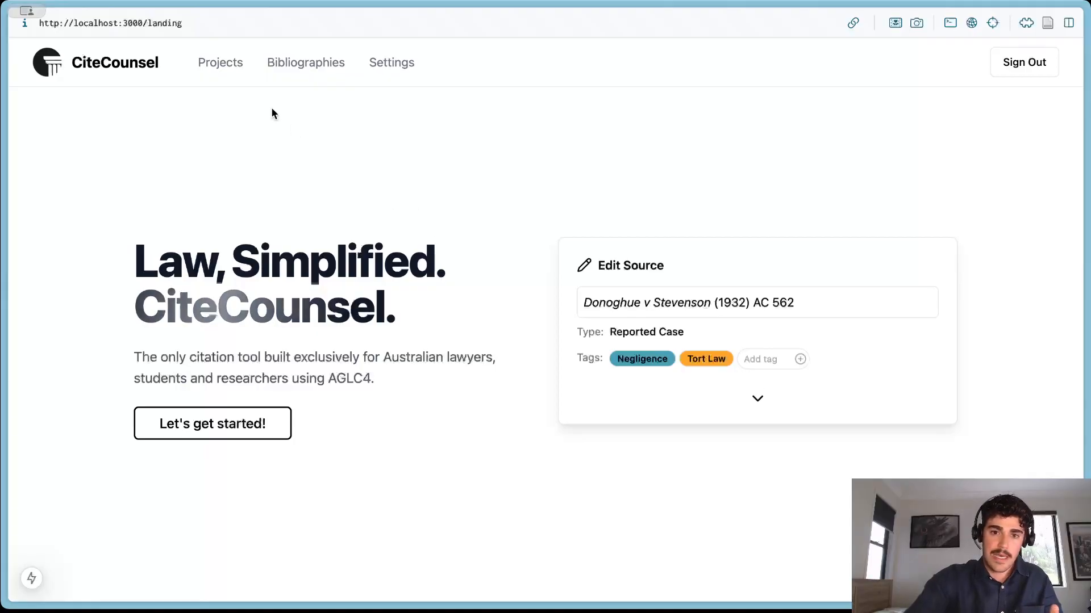
pyautogui.click(228, 69)
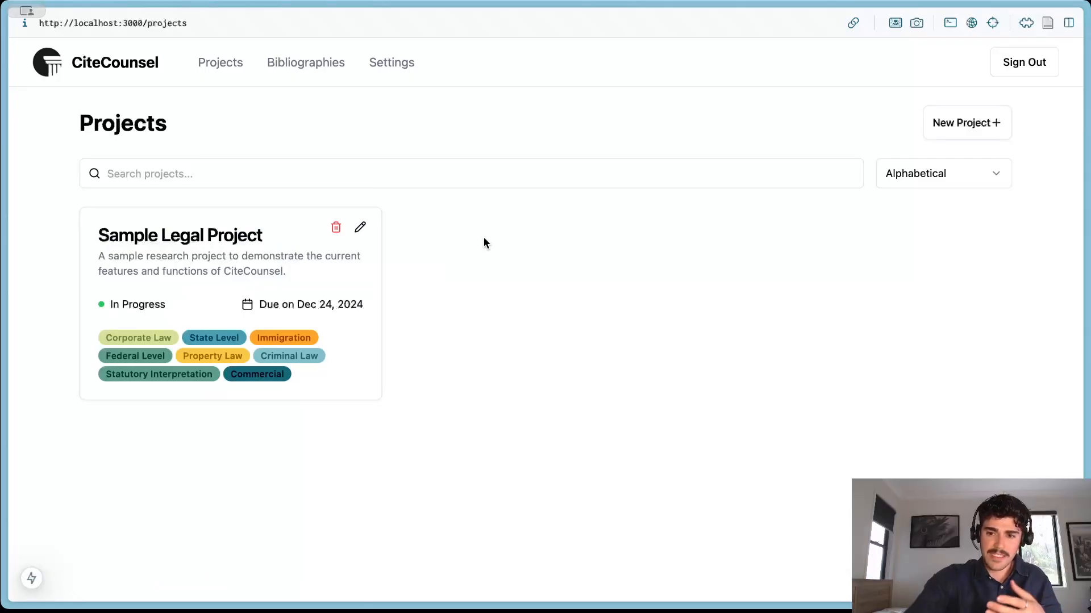
# Examine the new project form's title, description, status and date fields, closing it without creating a project.
pyautogui.click(968, 135)
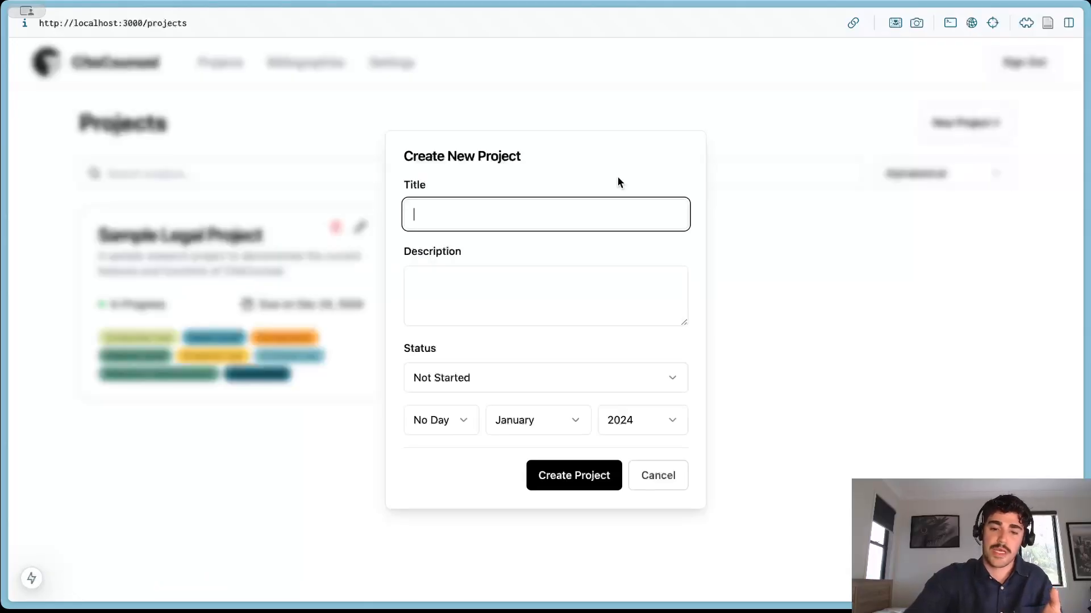
pyautogui.click(488, 291)
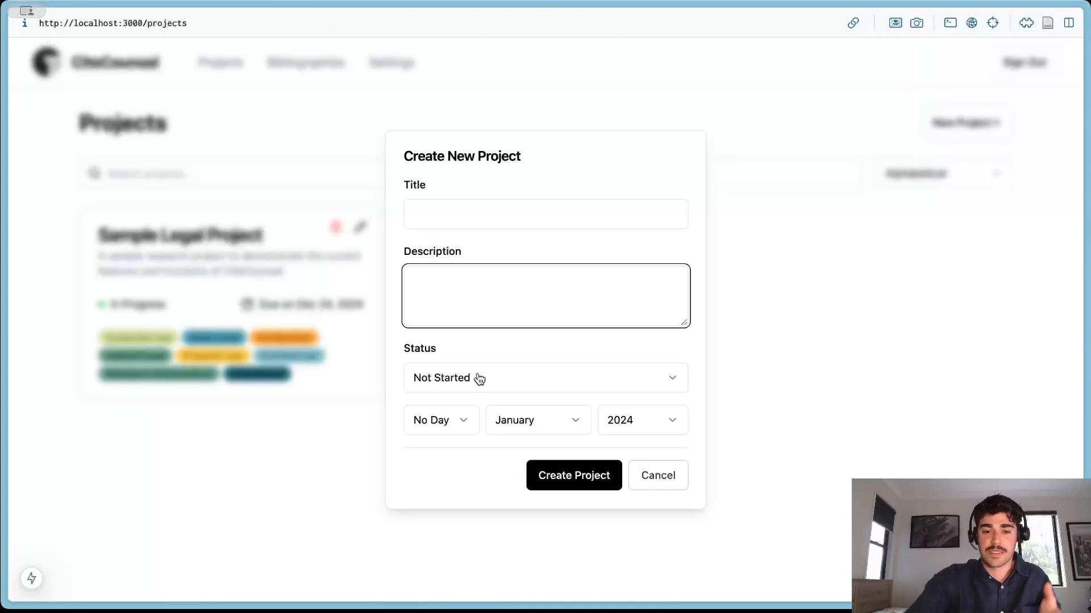
pyautogui.click(475, 378)
pyautogui.click(496, 349)
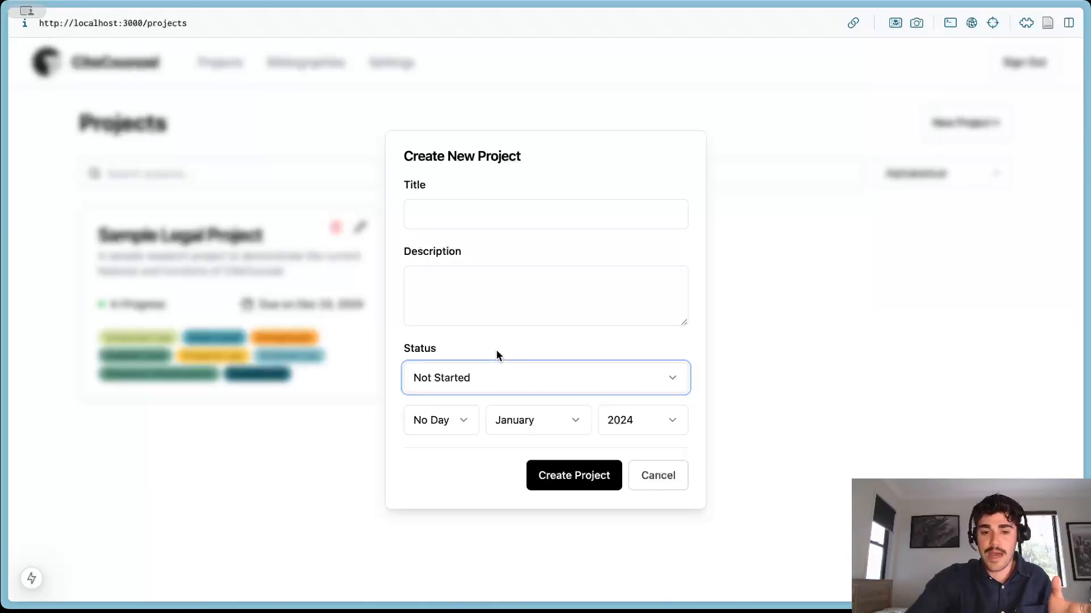
pyautogui.click(644, 466)
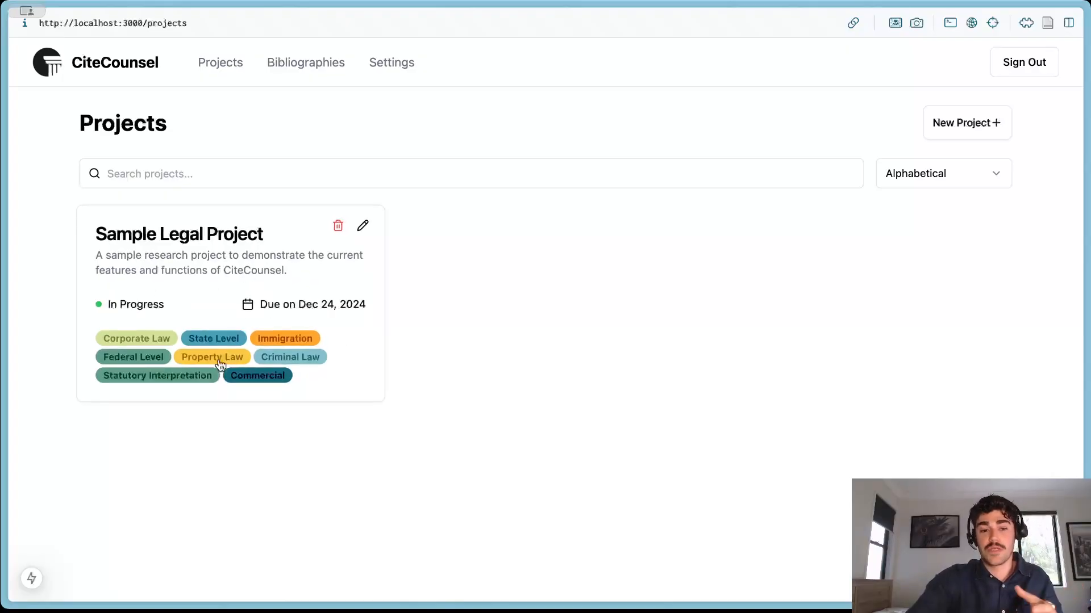
# Open the Sample Legal Project and filter its citations by Judicial and by Legislative materials, clearing the filters again.
pyautogui.click(206, 311)
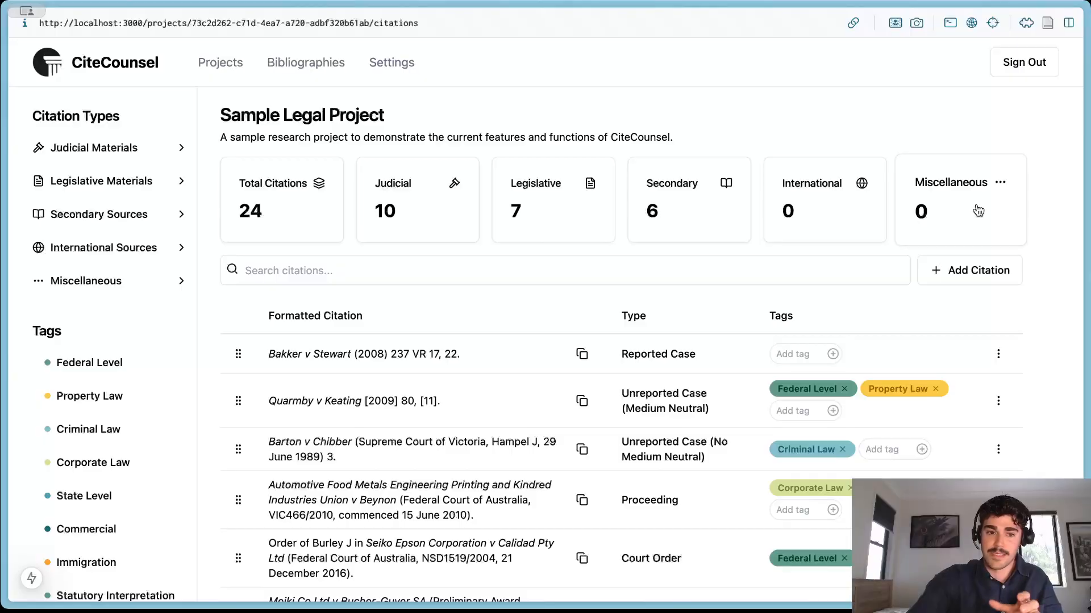
pyautogui.click(407, 217)
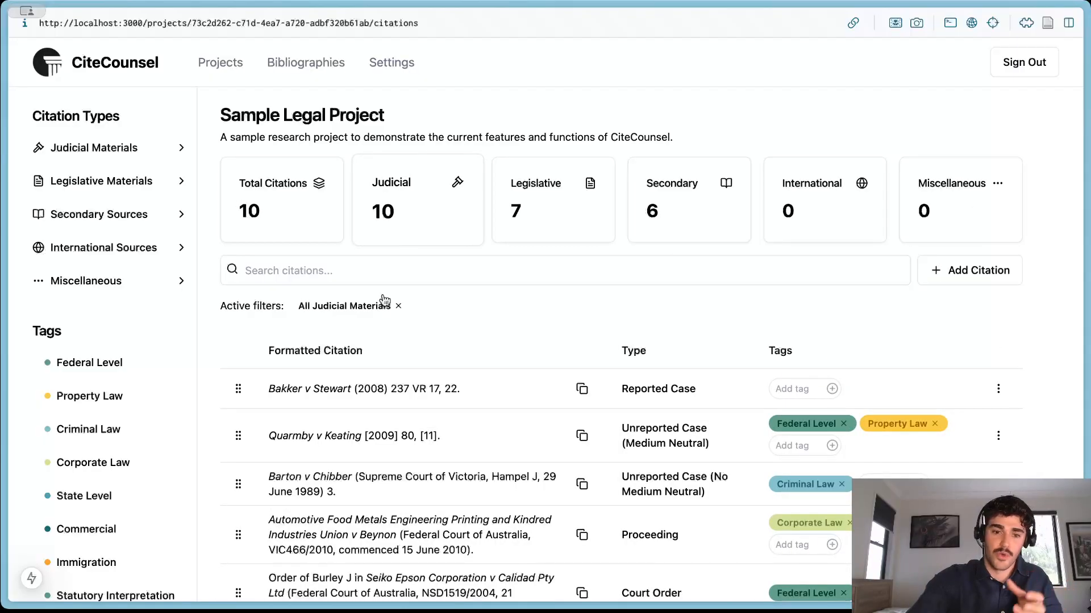
pyautogui.click(429, 230)
pyautogui.click(543, 216)
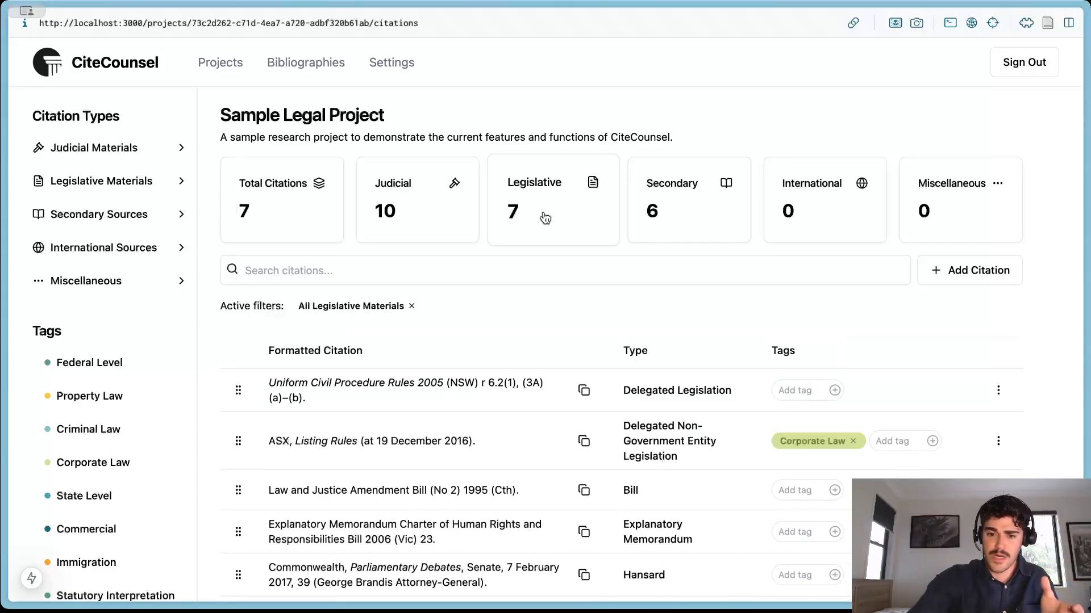
pyautogui.click(543, 216)
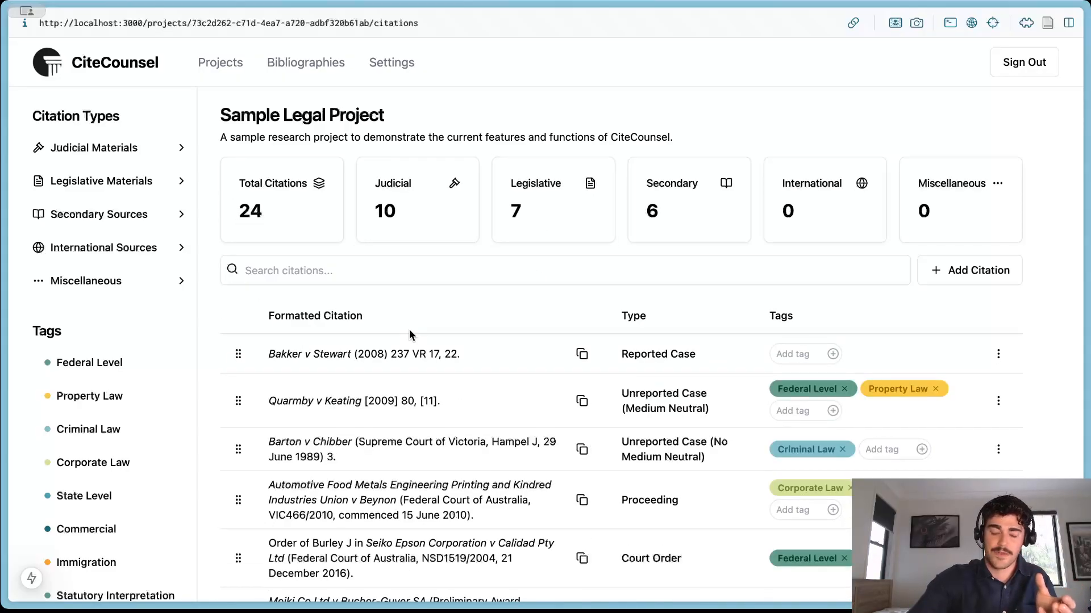
# Examine the citation types available under Judicial Materials and close the list.
pyautogui.click(114, 147)
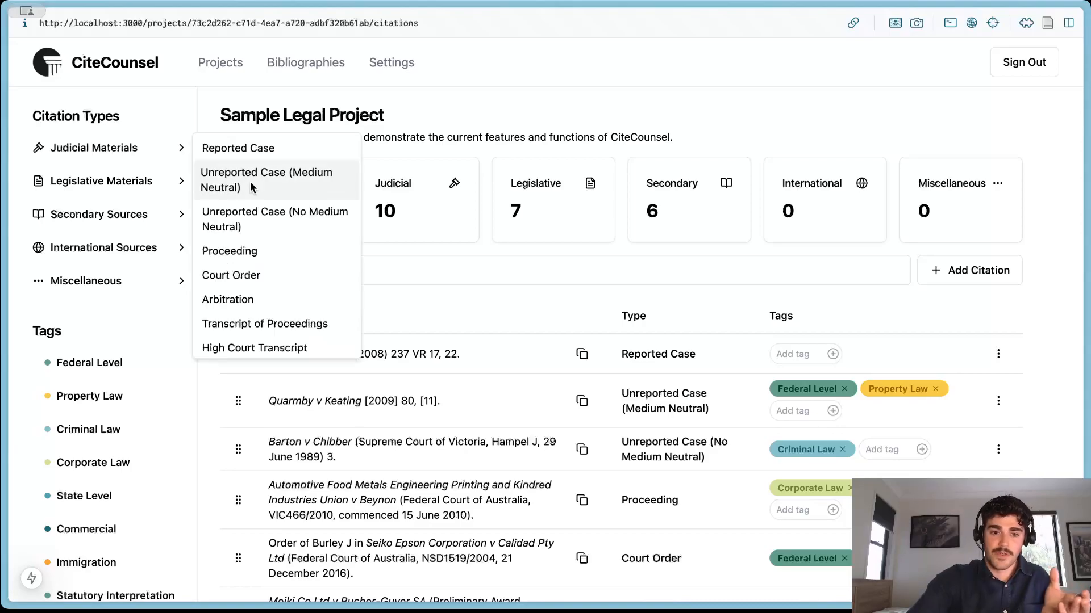
pyautogui.scroll(-1, 250, 182)
pyautogui.scroll(1, 250, 182)
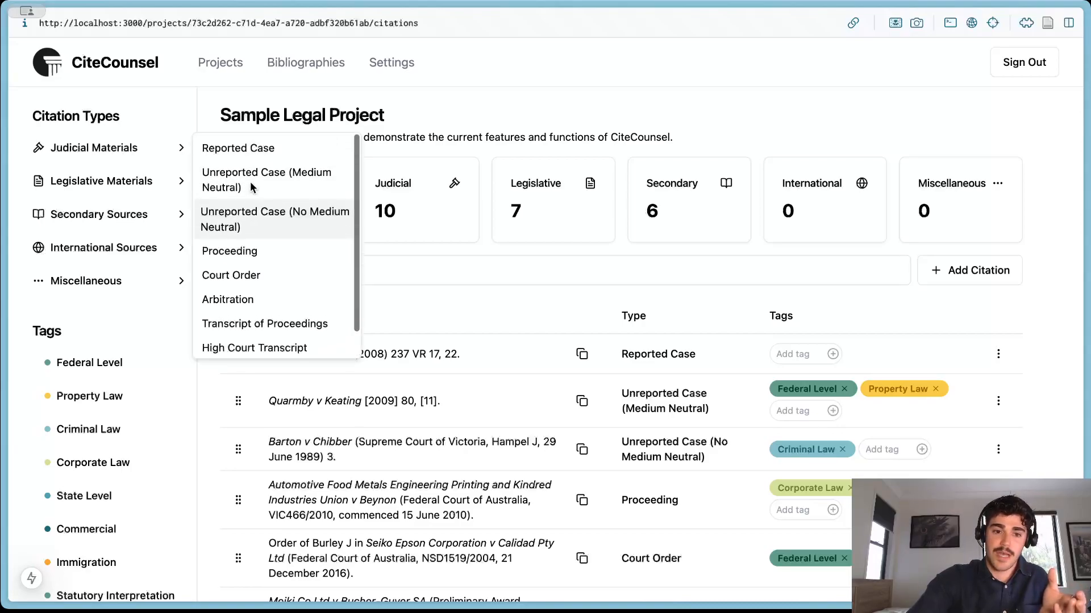
pyautogui.click(401, 253)
pyautogui.scroll(-1, 153, 358)
pyautogui.scroll(1, 153, 362)
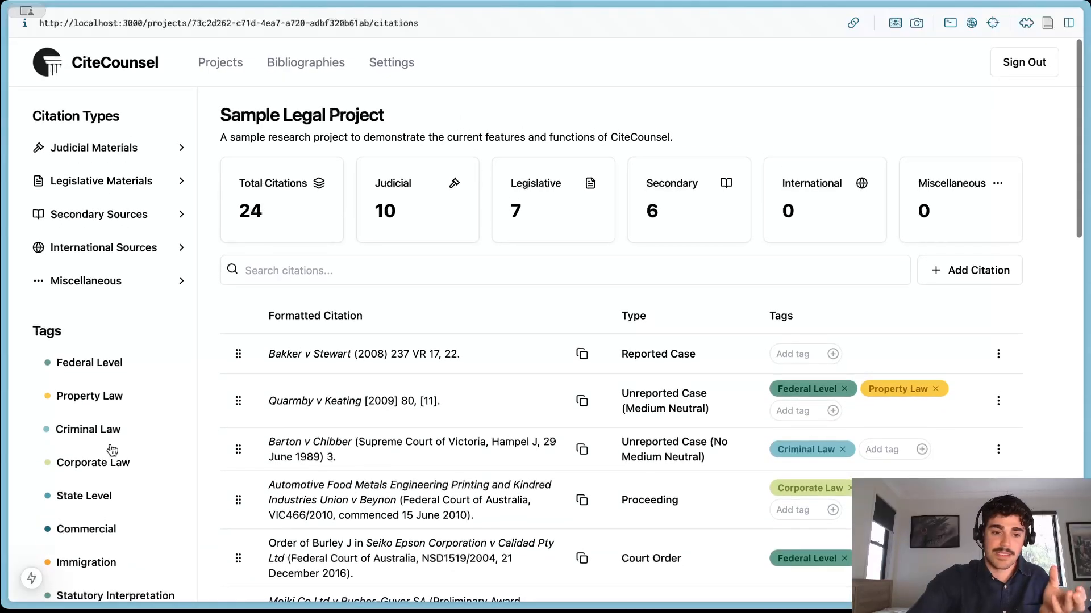
# Filter the citations by the Property Law tag and by the Federal Level tag, removing each filter again.
pyautogui.click(85, 397)
pyautogui.click(86, 400)
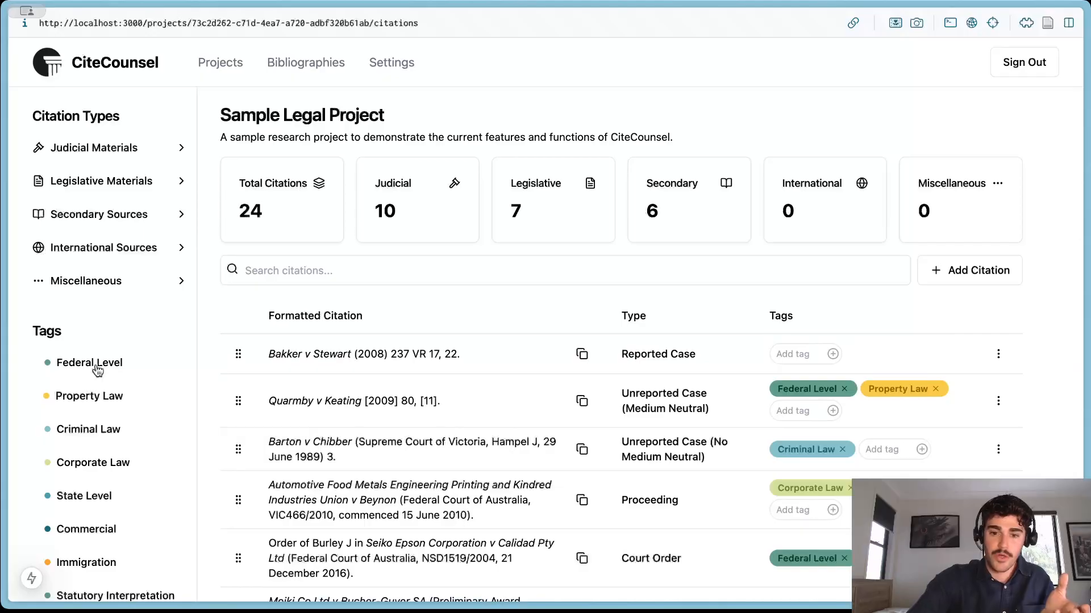
pyautogui.click(98, 365)
pyautogui.click(98, 365)
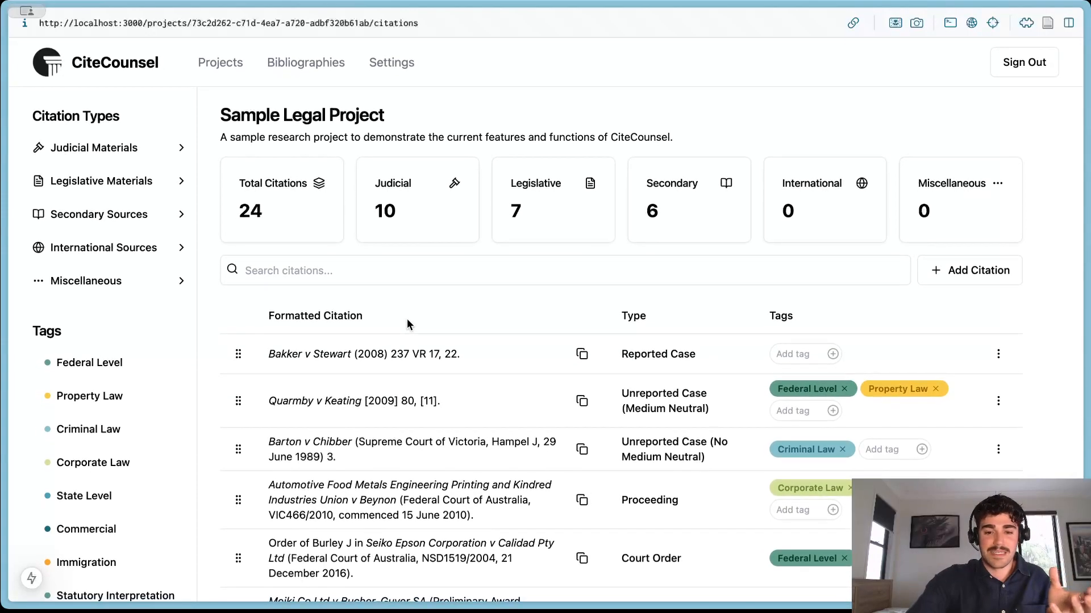
# Search the project's citations for "Bakker" and clear the search.
pyautogui.click(348, 273)
pyautogui.write('Bakker')
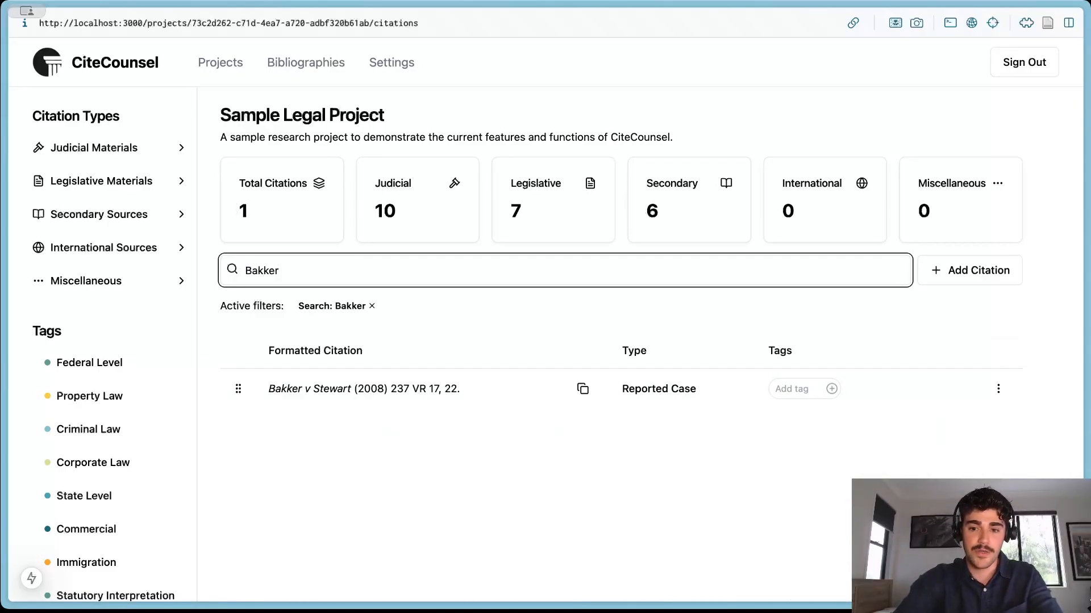
pyautogui.press('super+a')
pyautogui.press('BackSpace')
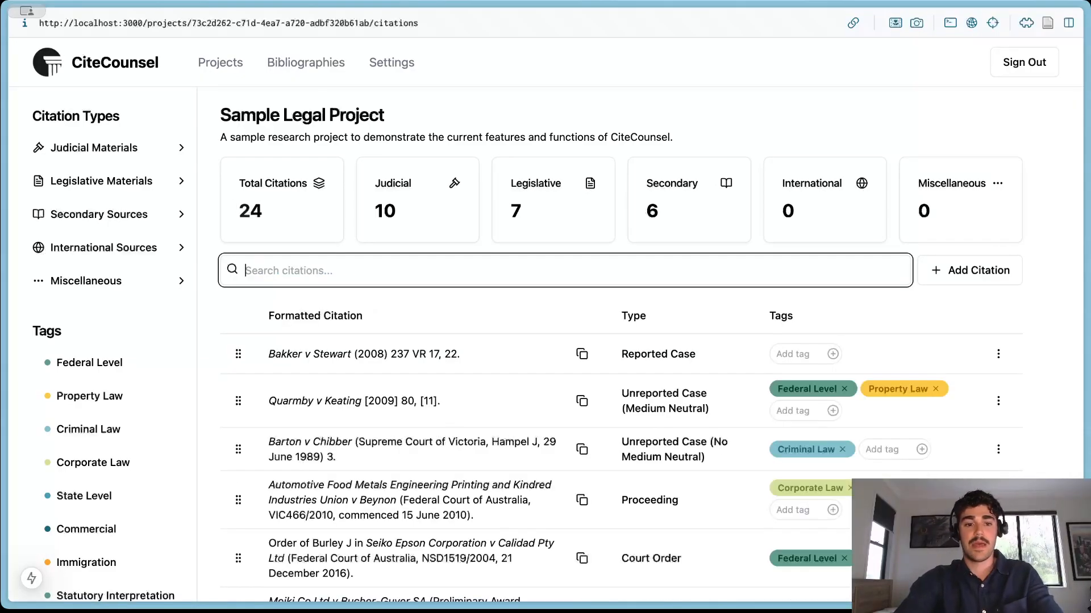
pyautogui.click(407, 310)
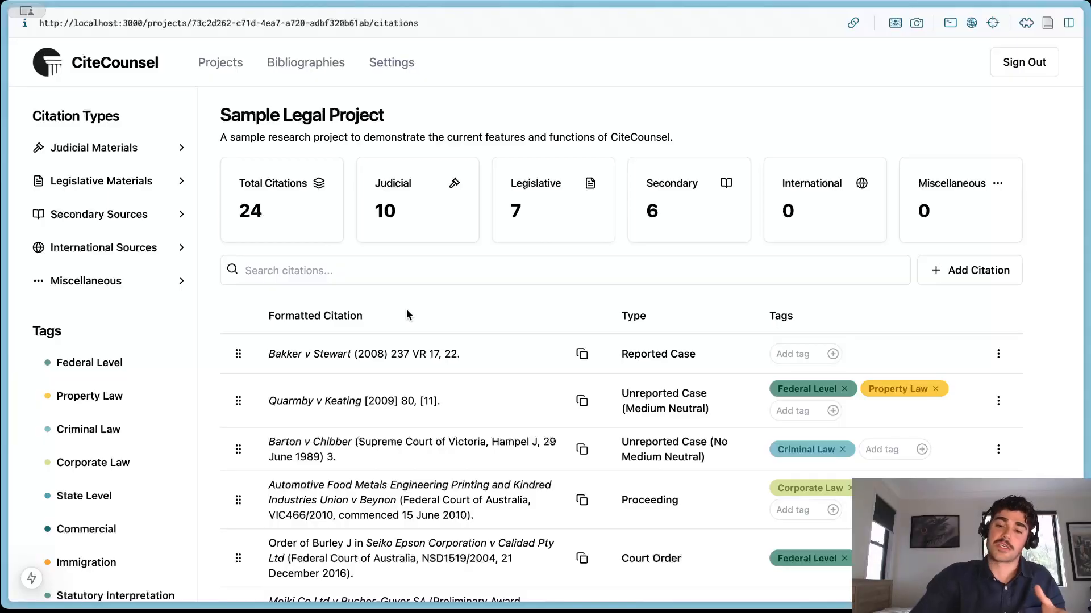
# Start a new citation and examine the available citation types, from Cases through Legislative, Secondary, Miscellaneous and International Materials.
pyautogui.click(946, 273)
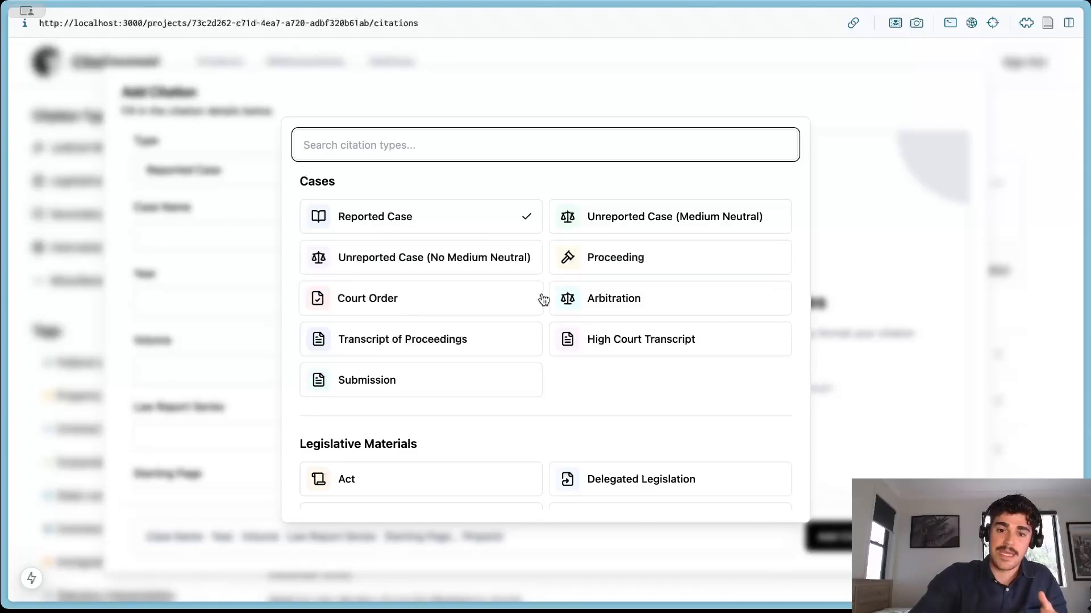
pyautogui.scroll(-6, 545, 307)
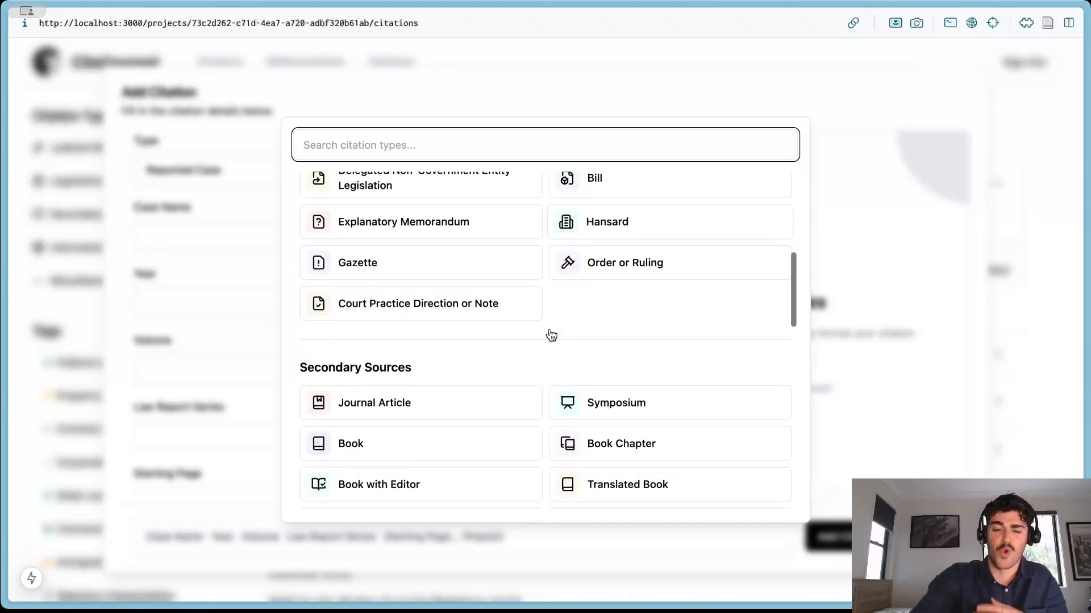
pyautogui.scroll(8, 550, 335)
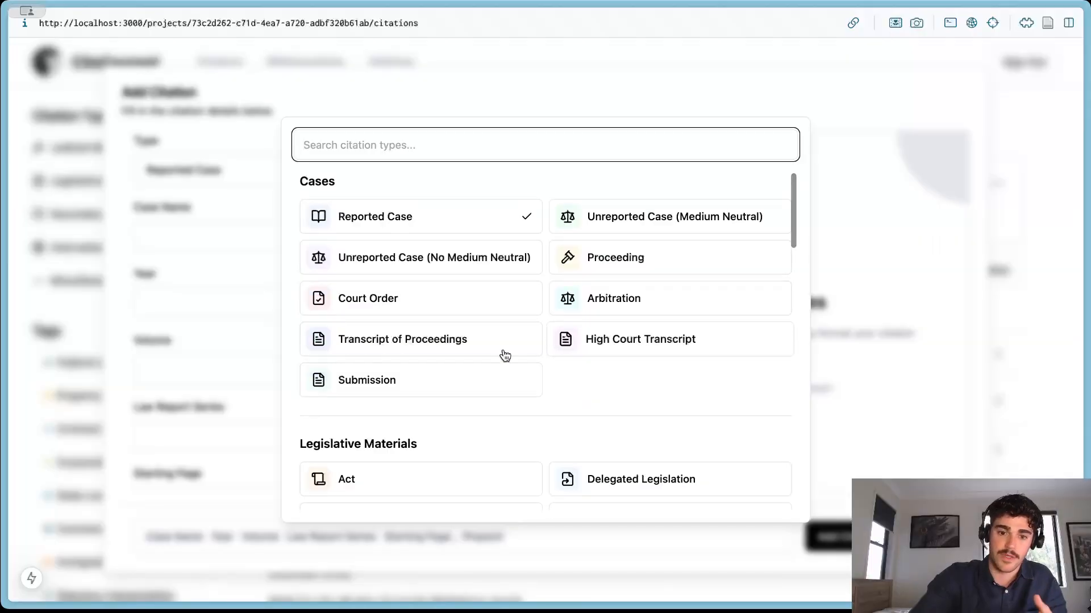
pyautogui.scroll(-5, 543, 213)
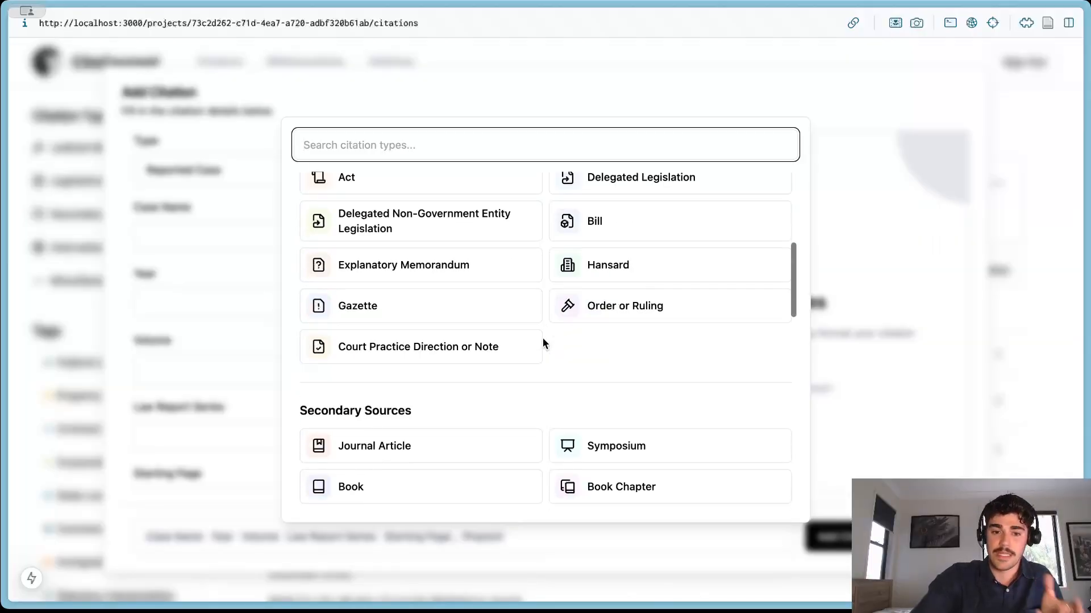
pyautogui.scroll(-5, 543, 339)
pyautogui.scroll(-8, 543, 339)
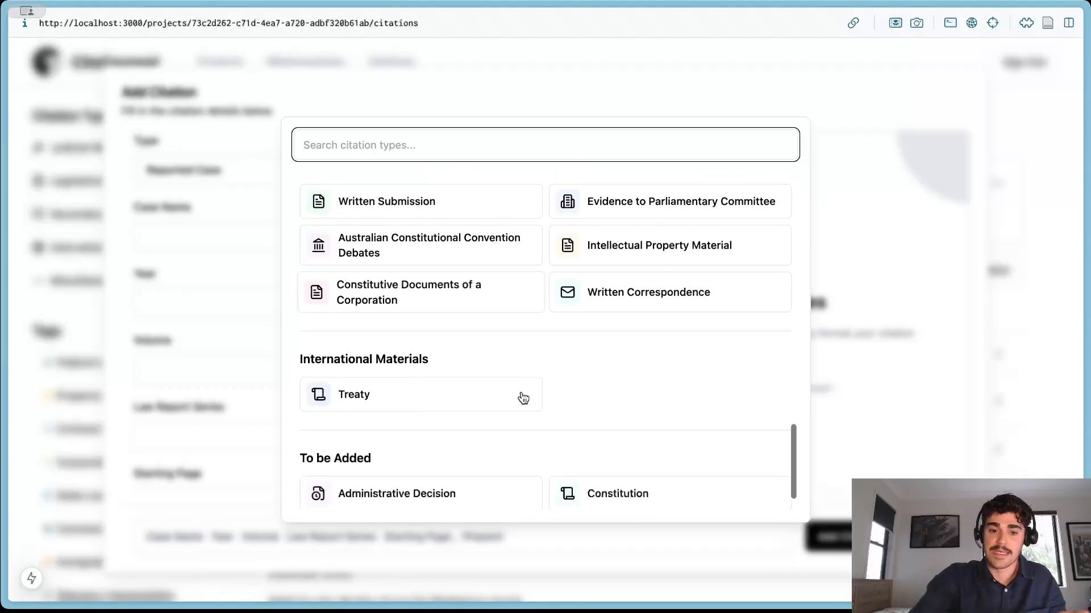
pyautogui.scroll(-2, 514, 405)
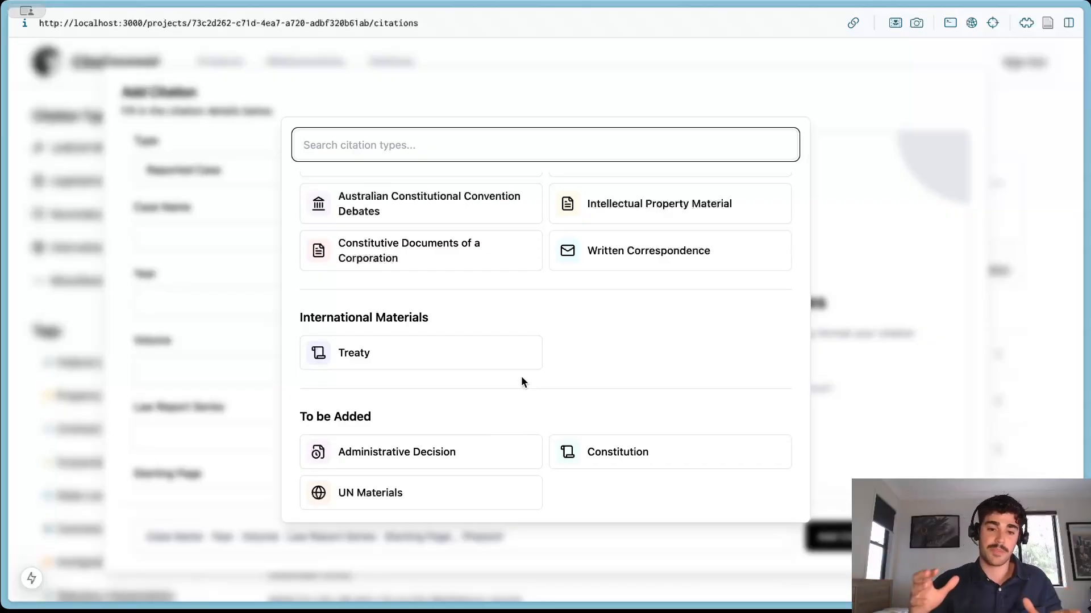
pyautogui.scroll(6, 535, 383)
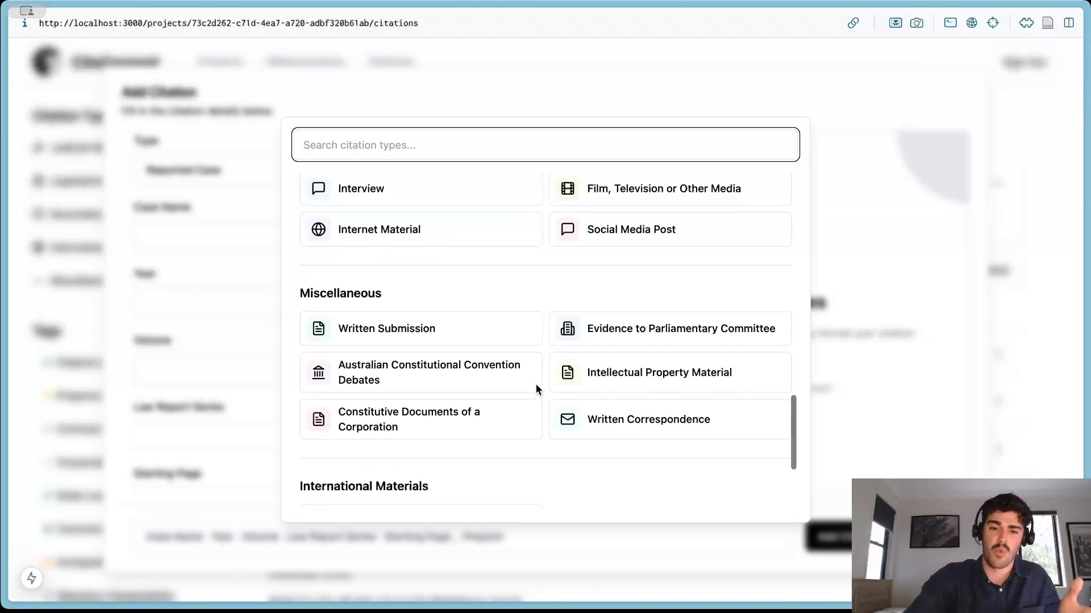
pyautogui.scroll(15, 537, 391)
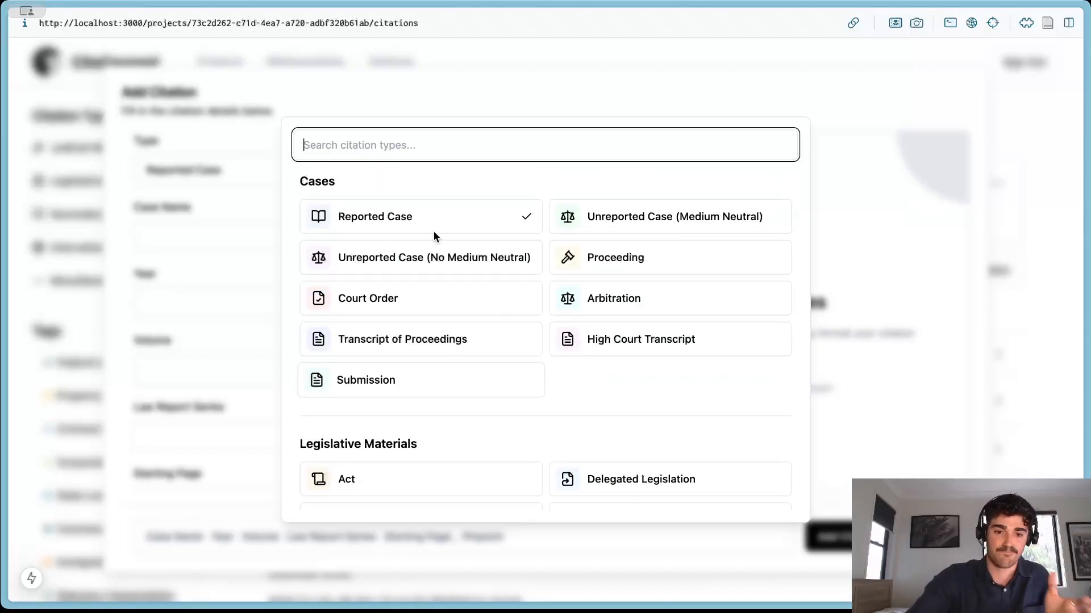
# Choose Reported Case as the new citation's type and bring up the citation rules for the Case Name field.
pyautogui.click(422, 216)
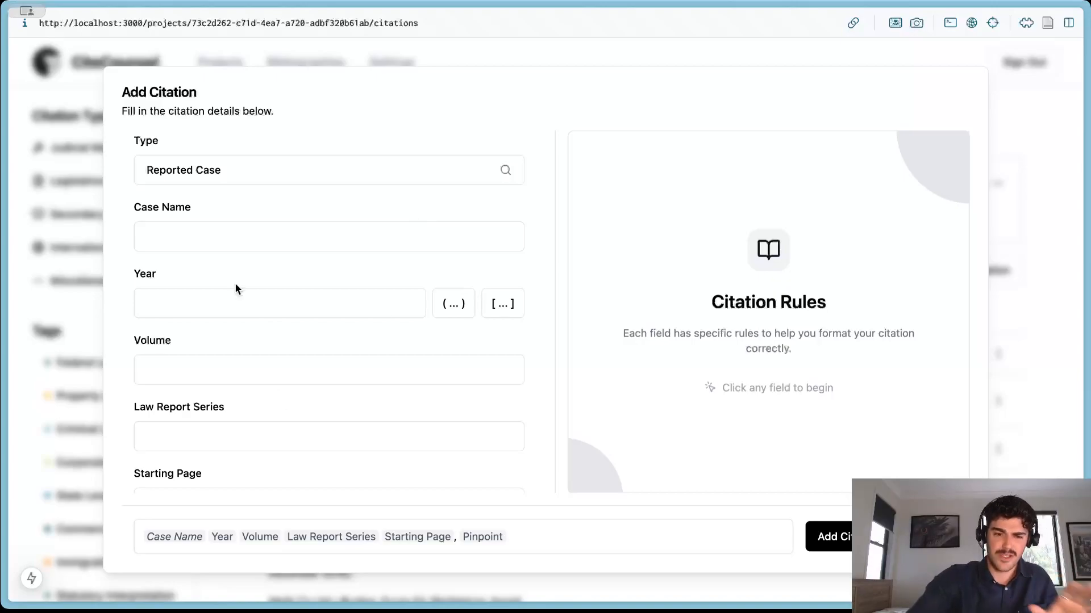
pyautogui.scroll(-2, 236, 288)
pyautogui.scroll(2, 236, 289)
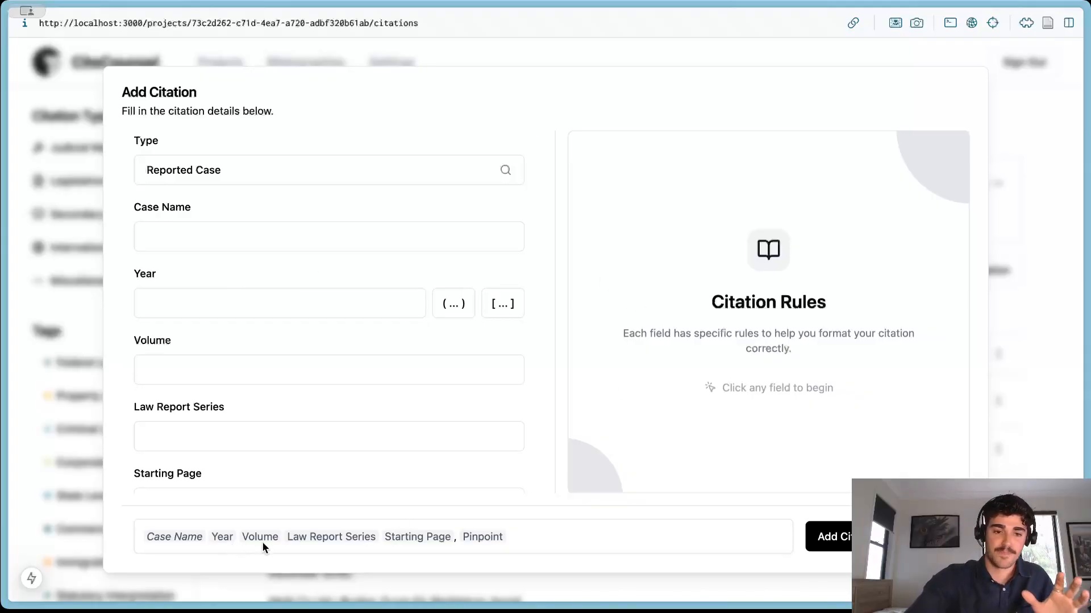
pyautogui.click(264, 244)
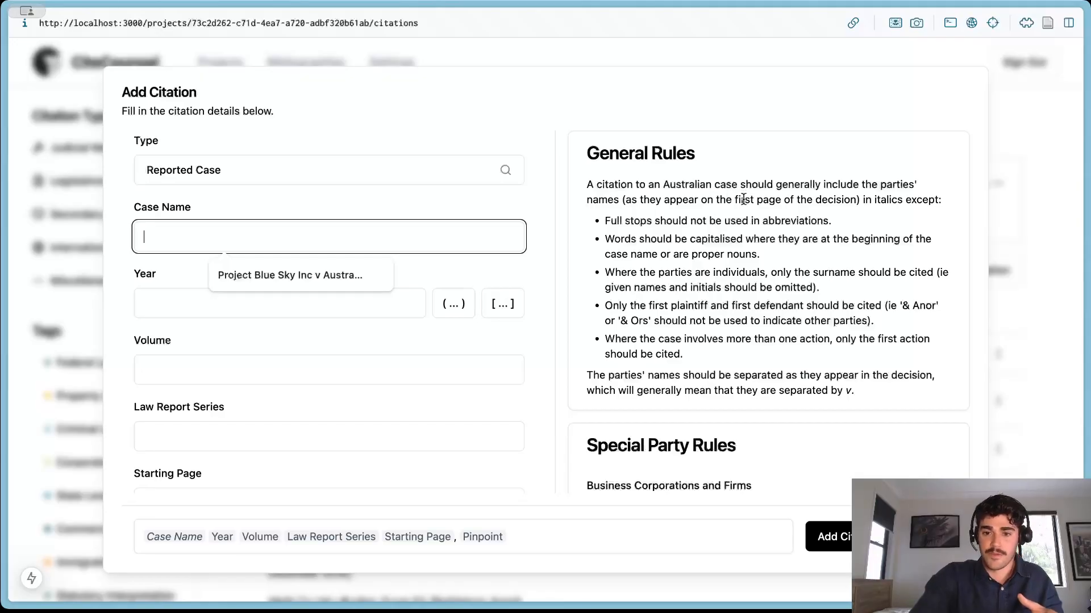
# Read the General Rules for case names, highlighting the guidance on full stops in abbreviations and on capitalised words.
pyautogui.scroll(-3, 739, 205)
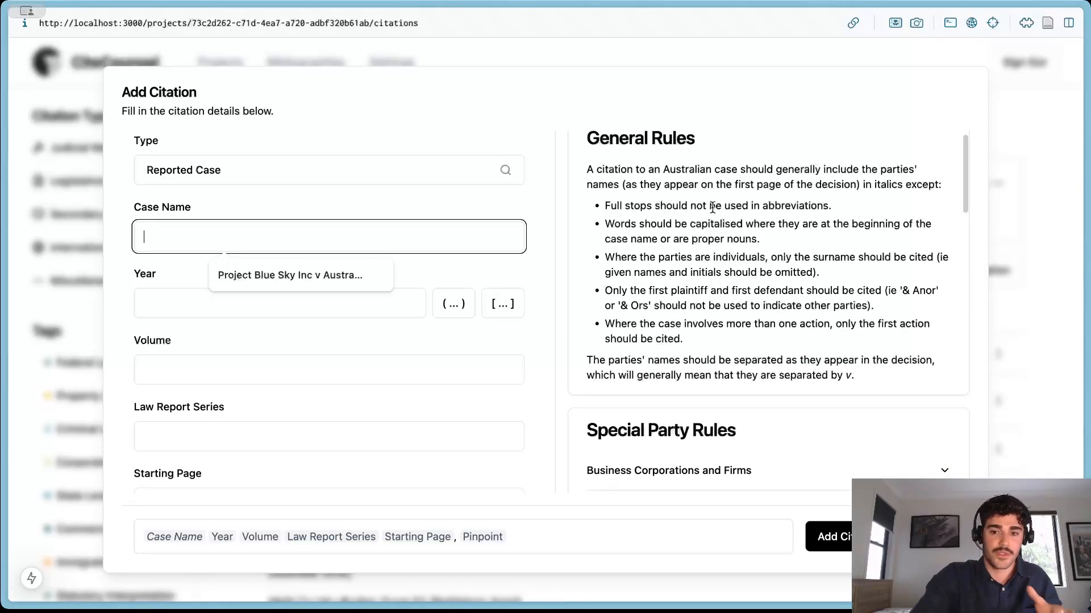
pyautogui.scroll(-1, 710, 213)
pyautogui.scroll(2, 710, 214)
pyautogui.moveTo(768, 230); pyautogui.dragTo(733, 229)
pyautogui.moveTo(627, 206); pyautogui.dragTo(605, 202)
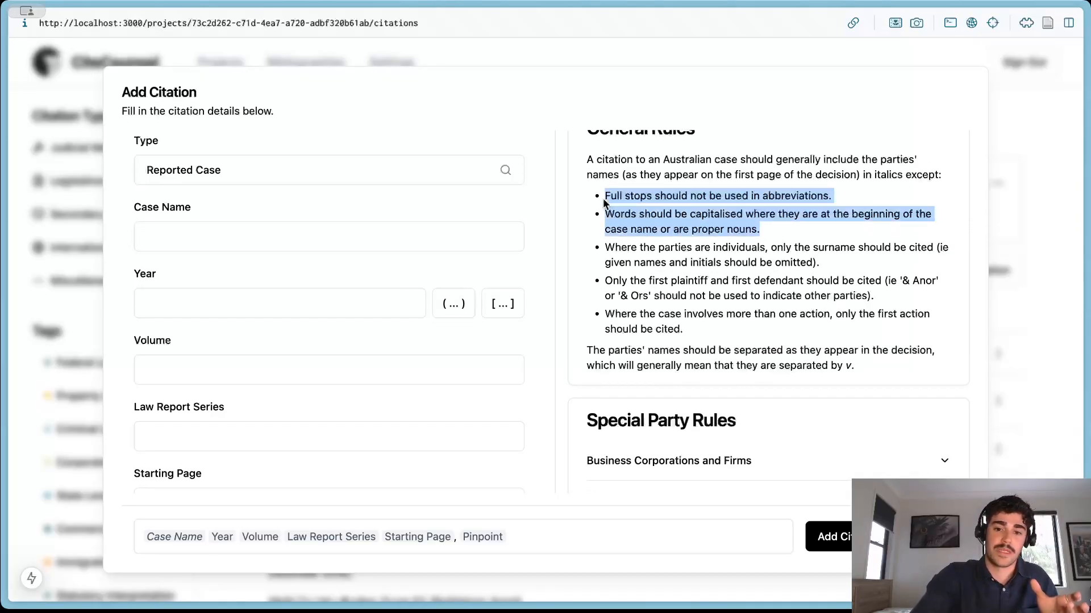
pyautogui.click(656, 229)
pyautogui.scroll(1, 657, 230)
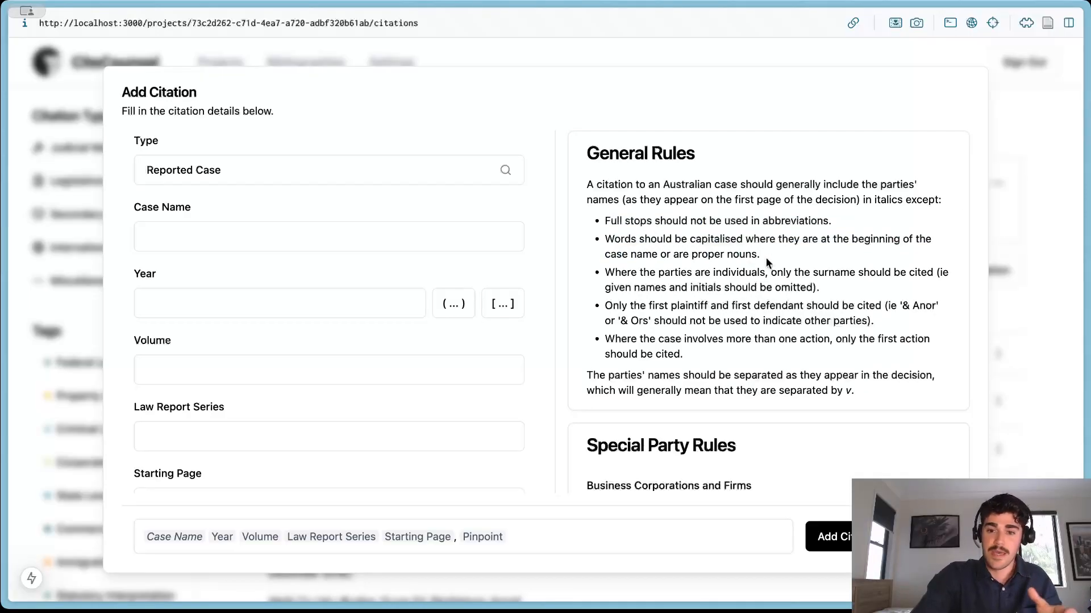
pyautogui.moveTo(762, 253); pyautogui.dragTo(602, 244)
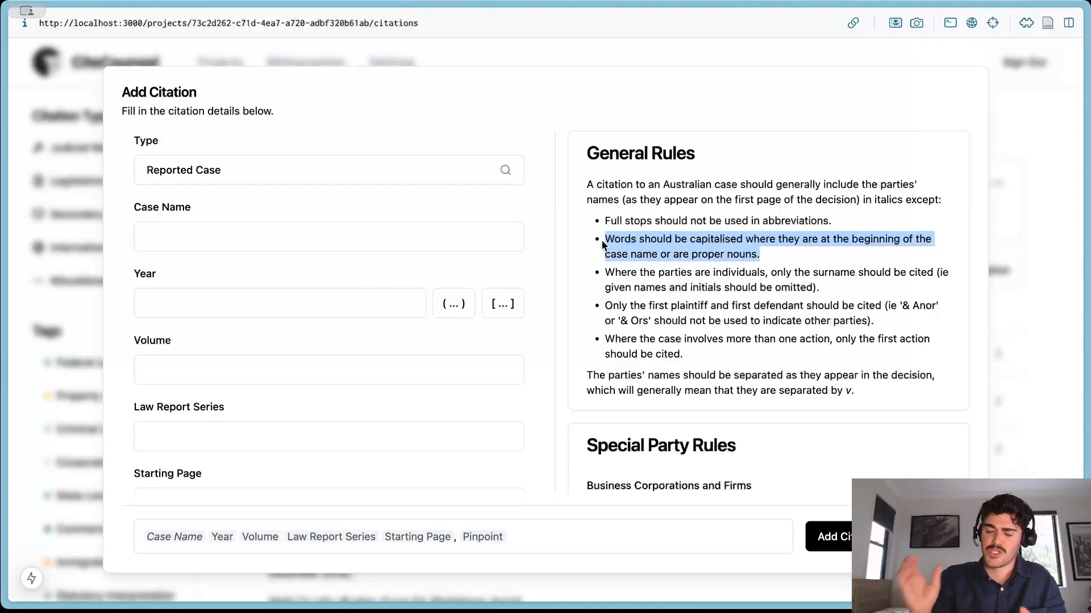
pyautogui.click(640, 260)
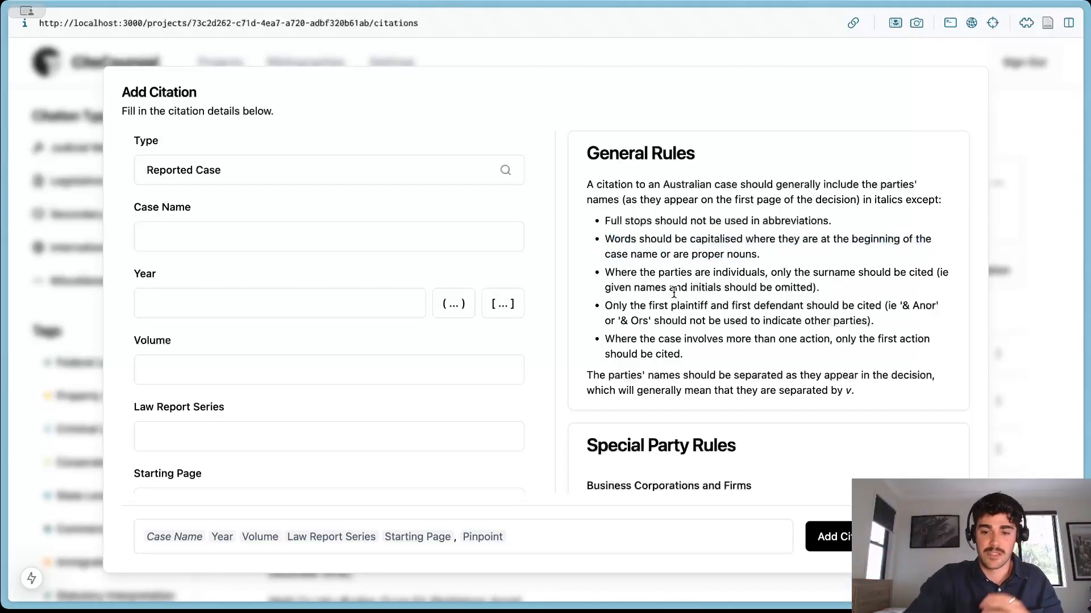
# Examine the Special Party Rules for business corporations and firms, the Crown, and the Commonwealth, States and Territories.
pyautogui.scroll(-2, 674, 292)
pyautogui.scroll(-7, 706, 321)
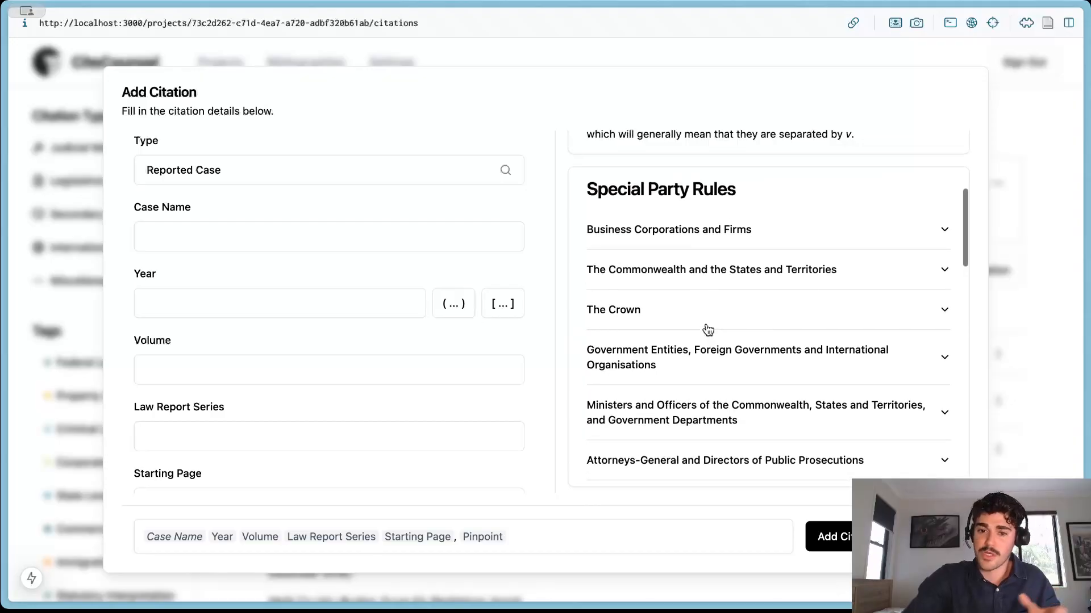
pyautogui.click(697, 237)
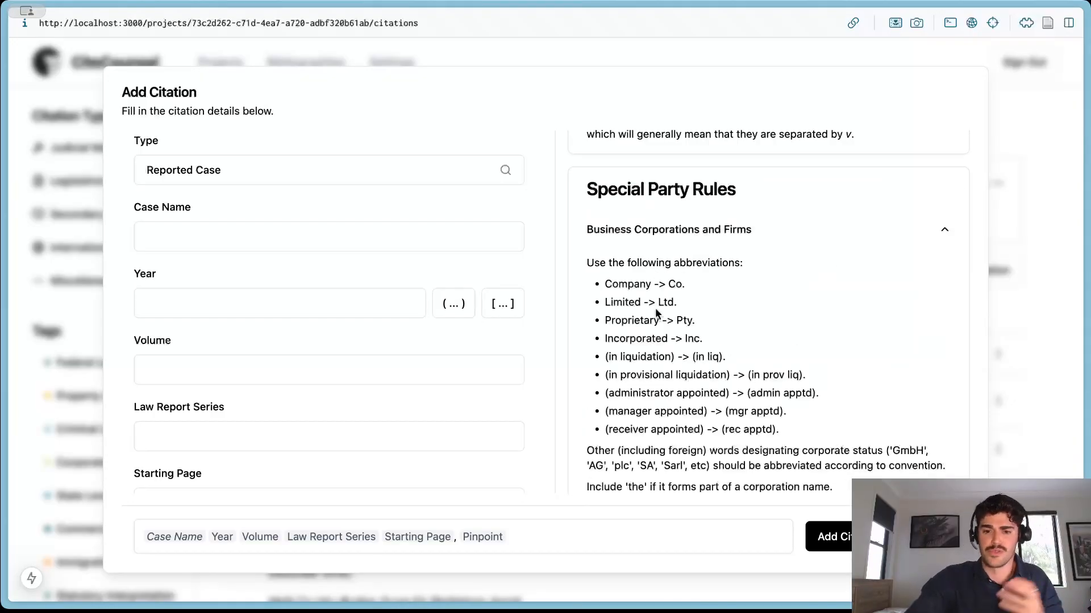
pyautogui.click(694, 234)
pyautogui.scroll(-2, 695, 238)
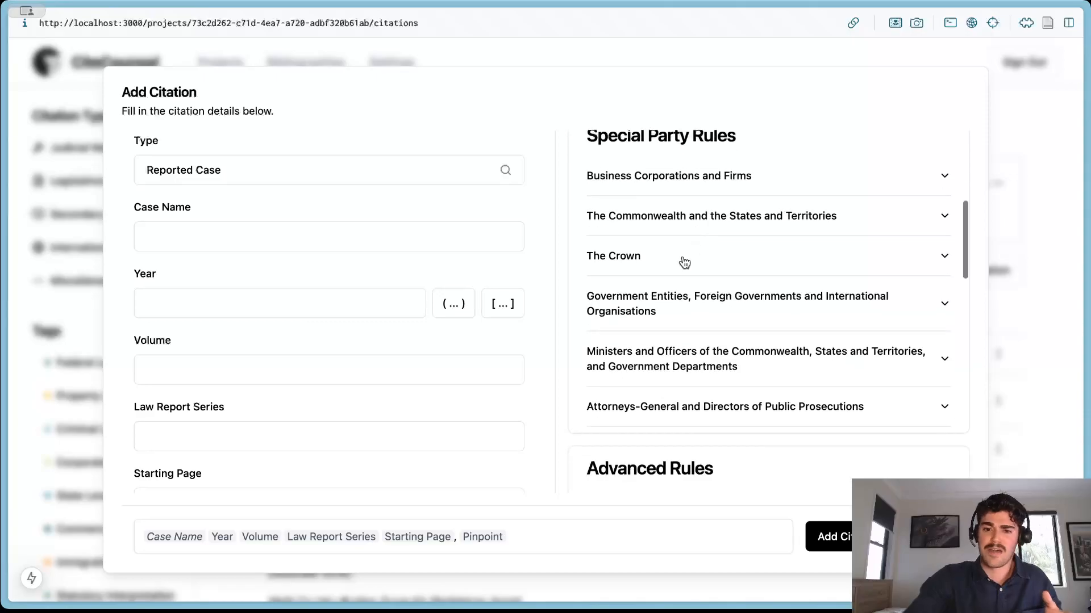
pyautogui.click(684, 262)
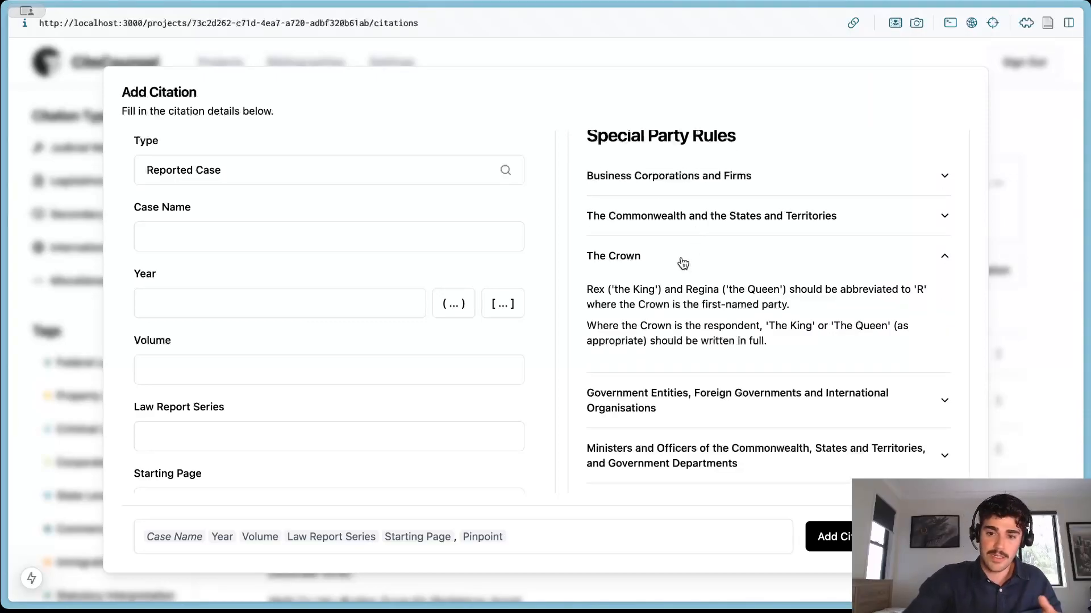
pyautogui.click(798, 228)
pyautogui.click(798, 227)
# Look through the Advanced Rules for case names and read the guidance on the use of 'v'.
pyautogui.scroll(-5, 772, 264)
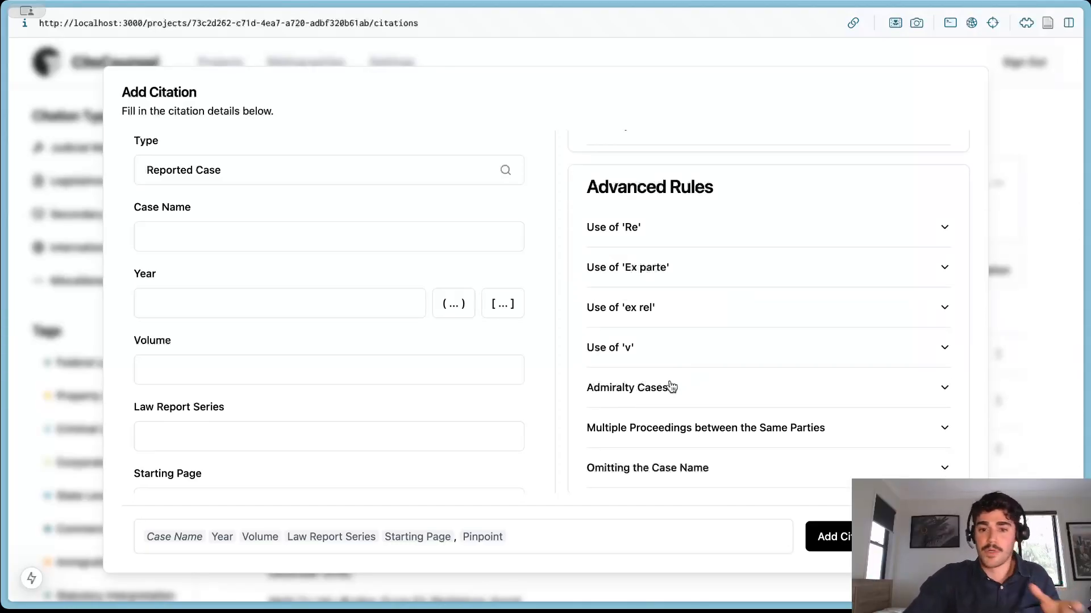
pyautogui.scroll(-1, 671, 387)
pyautogui.scroll(-1, 646, 355)
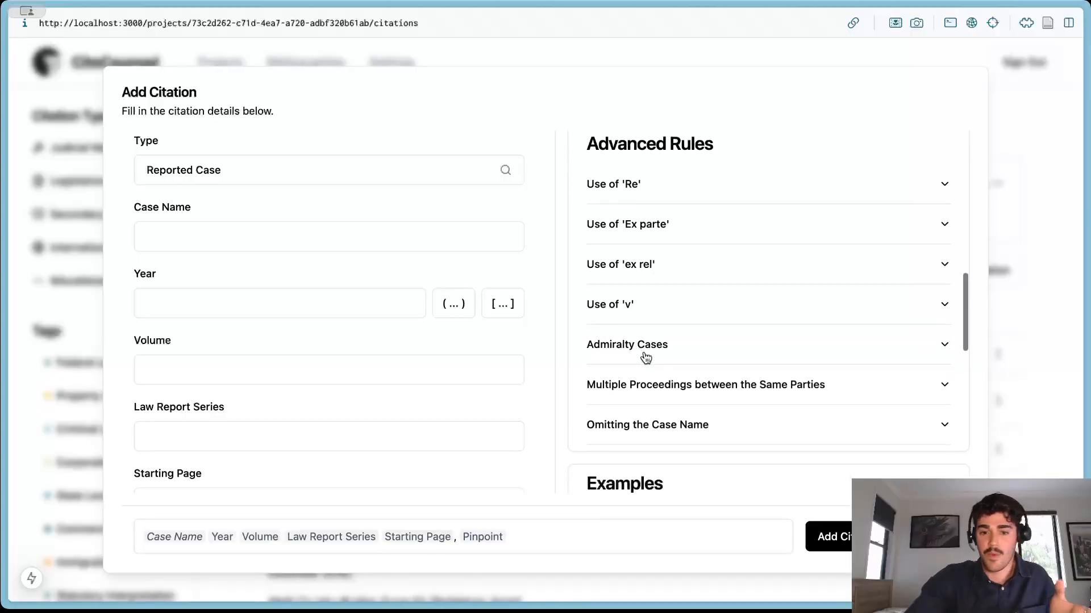
pyautogui.click(654, 304)
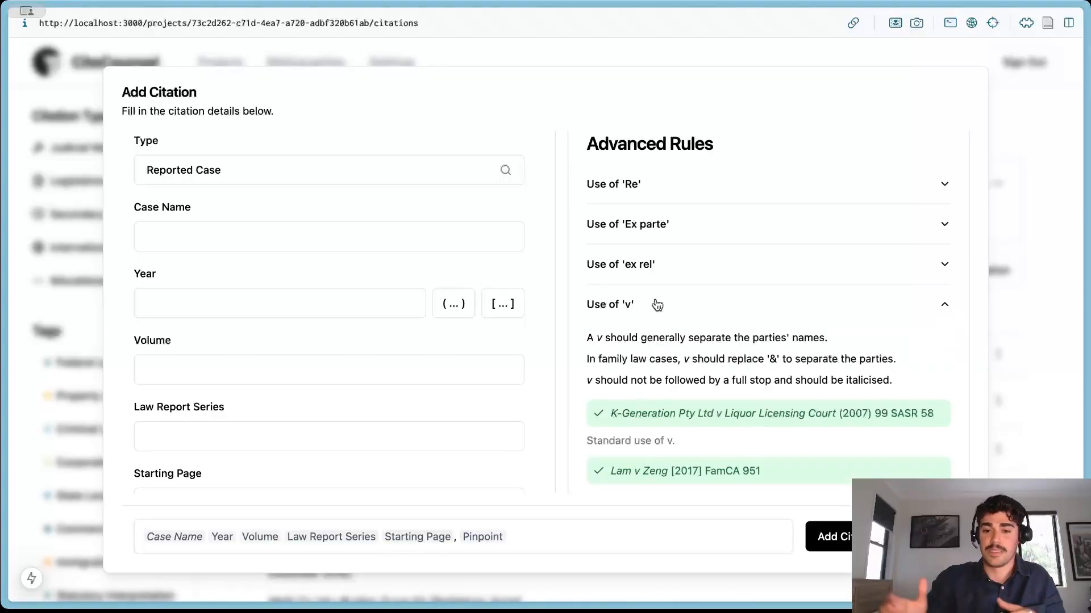
pyautogui.click(657, 305)
# Review the correct and incorrect case name Examples, highlighting the note on using 'Re' rather than 'In re'.
pyautogui.scroll(-5, 658, 304)
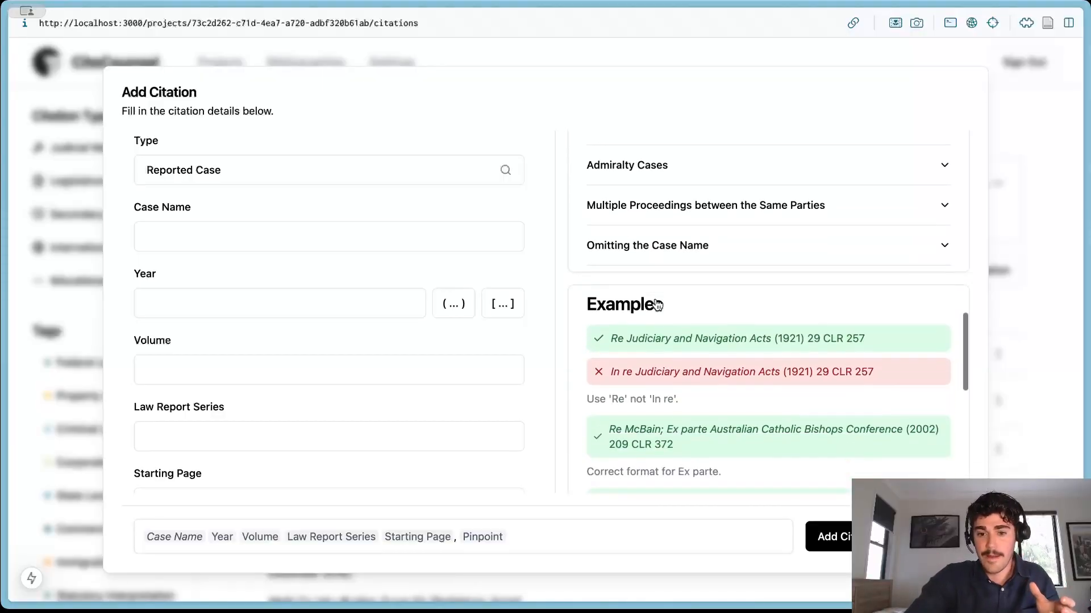
pyautogui.scroll(-1, 694, 368)
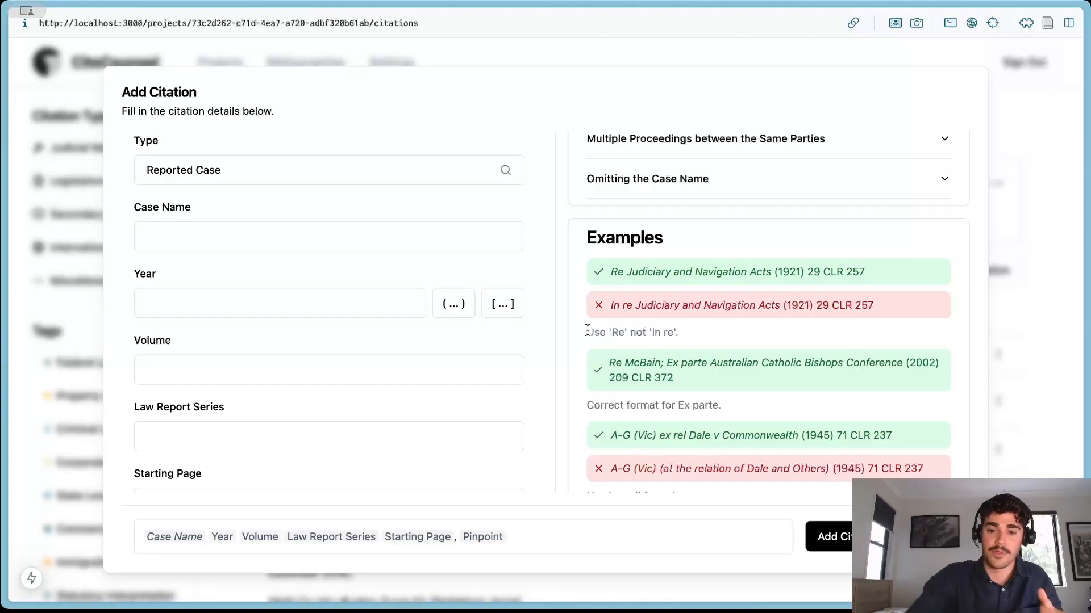
pyautogui.moveTo(587, 332); pyautogui.dragTo(683, 332)
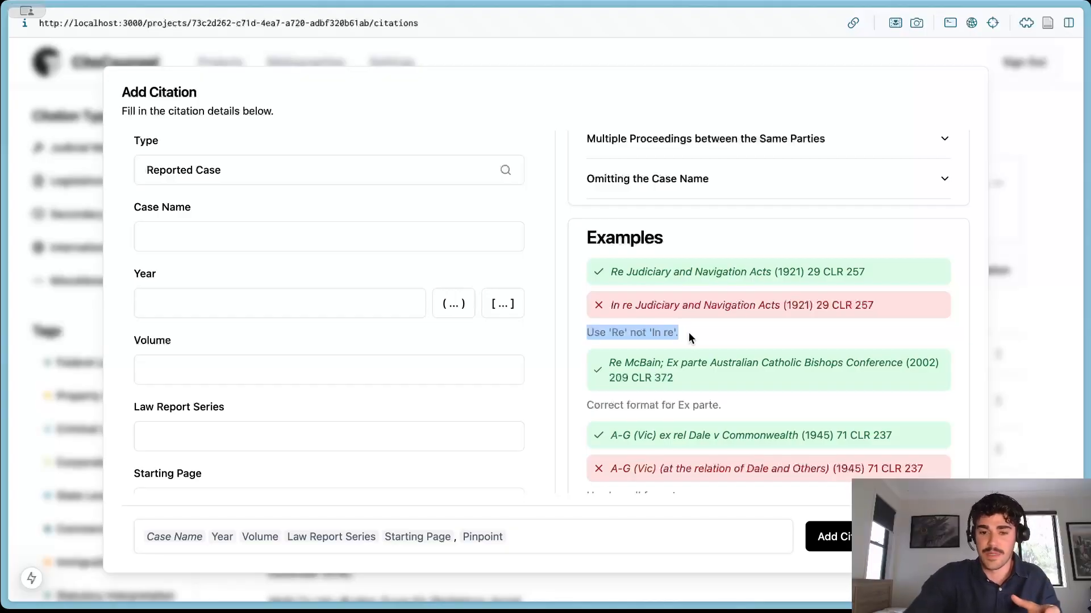
pyautogui.click(689, 332)
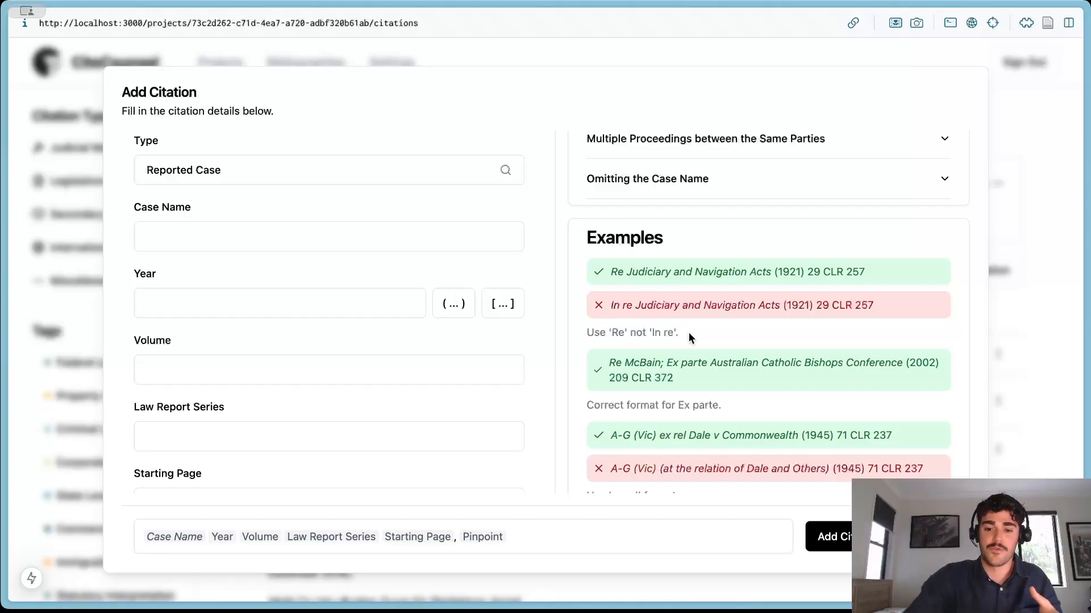
pyautogui.scroll(-1, 688, 332)
pyautogui.scroll(5, 689, 333)
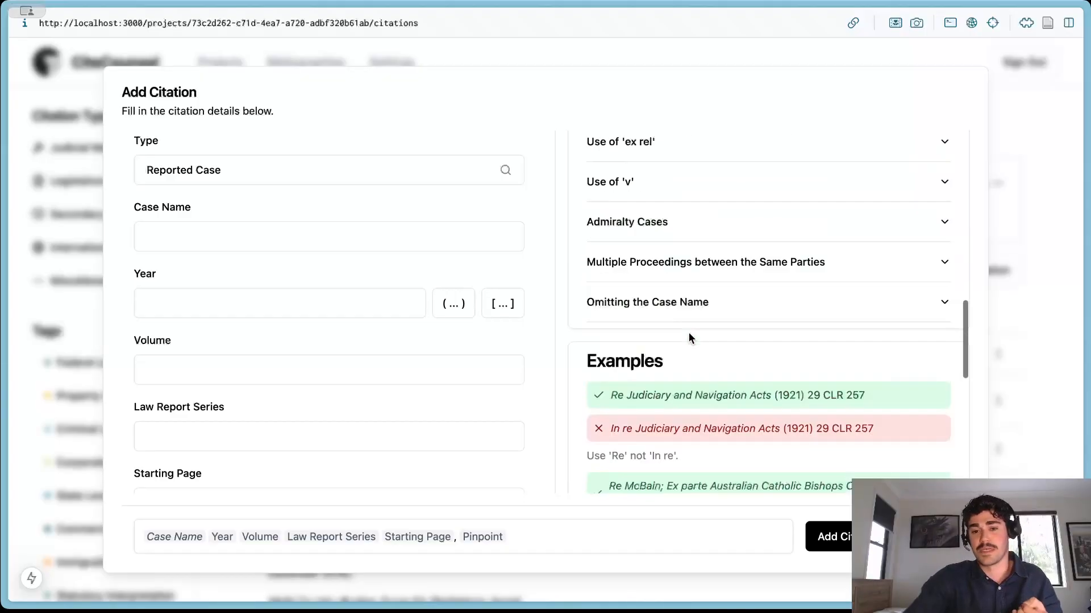
pyautogui.scroll(-10, 676, 269)
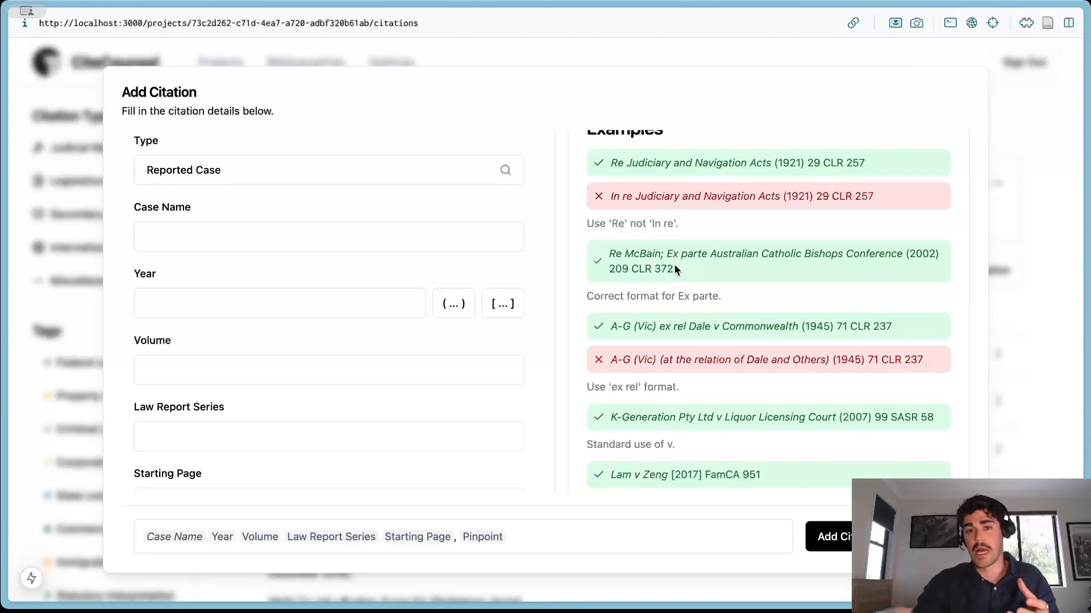
pyautogui.scroll(-2, 675, 266)
pyautogui.scroll(15, 675, 266)
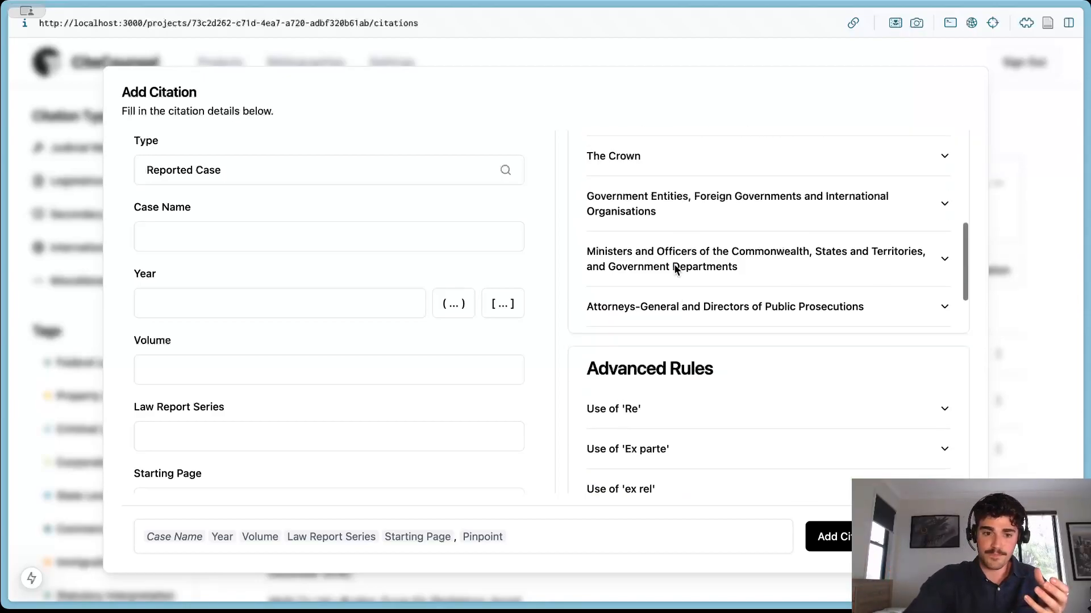
# Enter the case name Project Blue Sky Inc v Australian Broadcasting Authority and the year 1998 in square brackets.
pyautogui.click(458, 237)
pyautogui.click(311, 277)
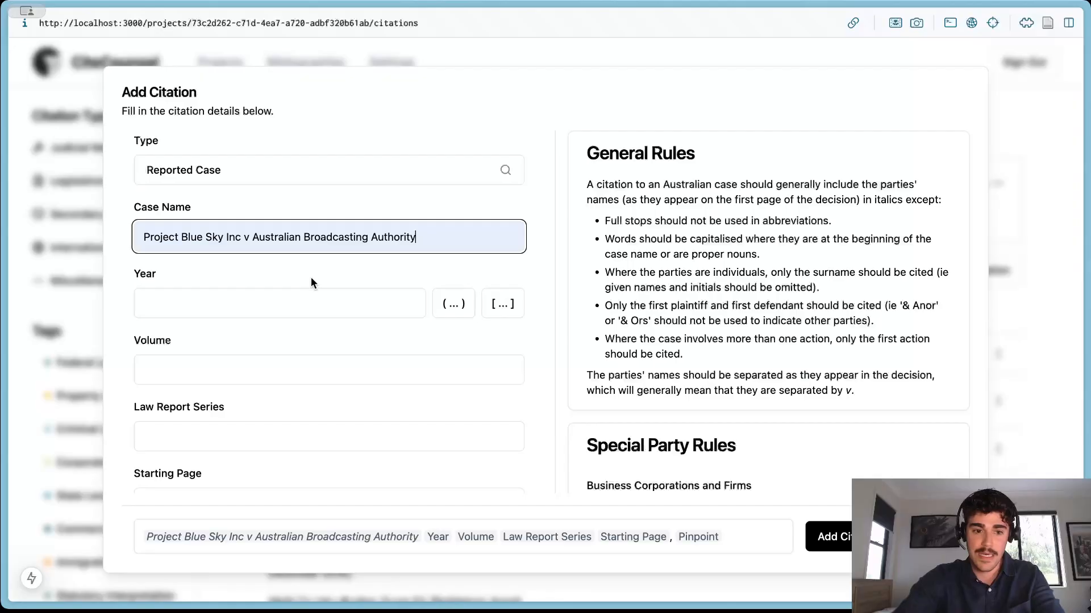
pyautogui.click(303, 299)
pyautogui.write('1998')
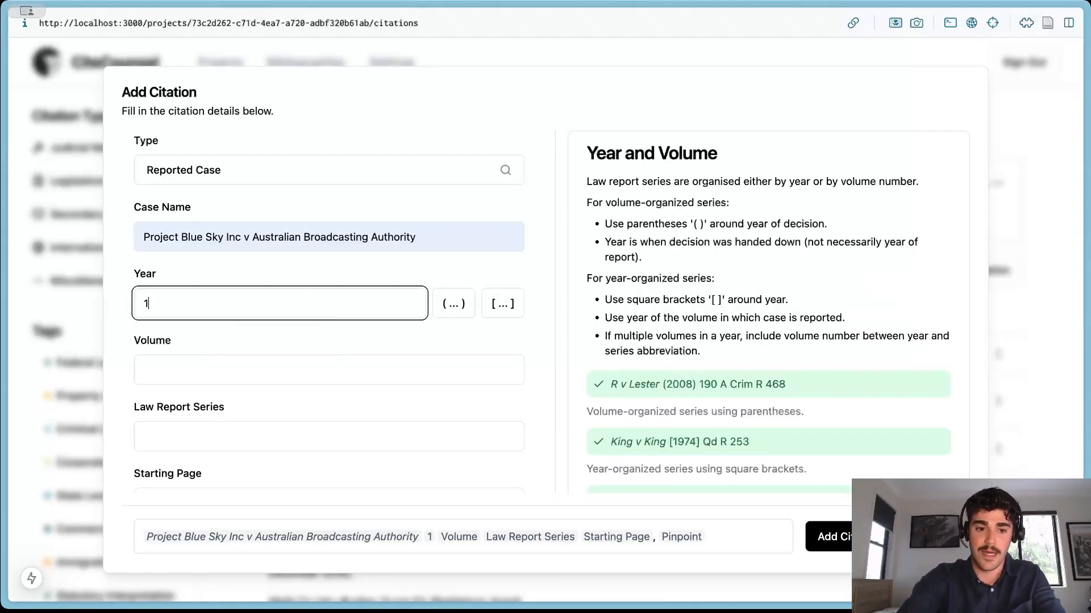
pyautogui.click(463, 305)
pyautogui.click(514, 305)
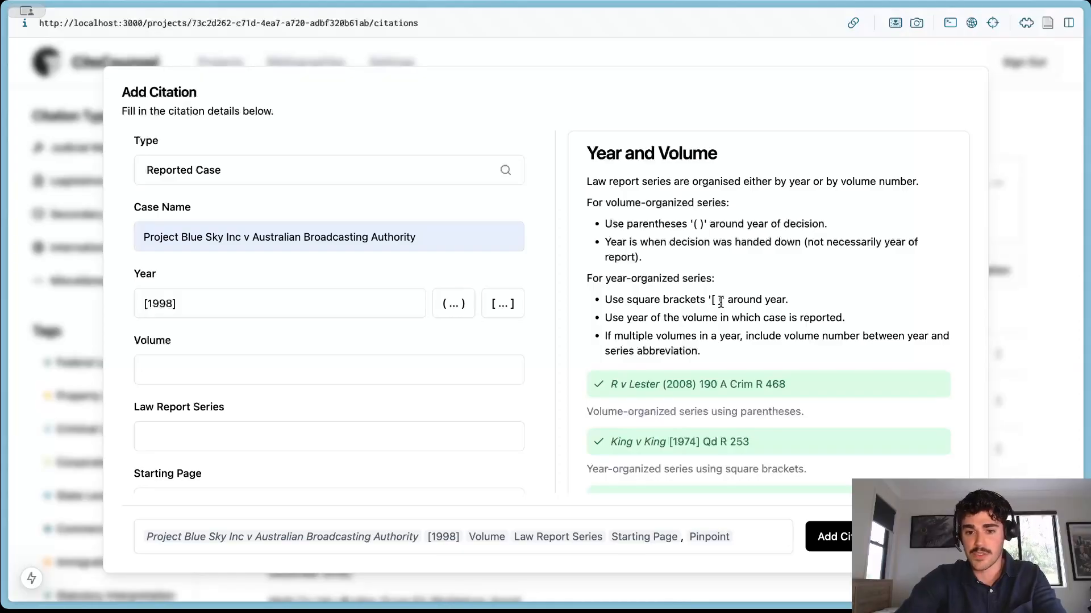
# Set the law report series to HCA and look over the rules on the preference order of report versions.
pyautogui.scroll(-2, 463, 315)
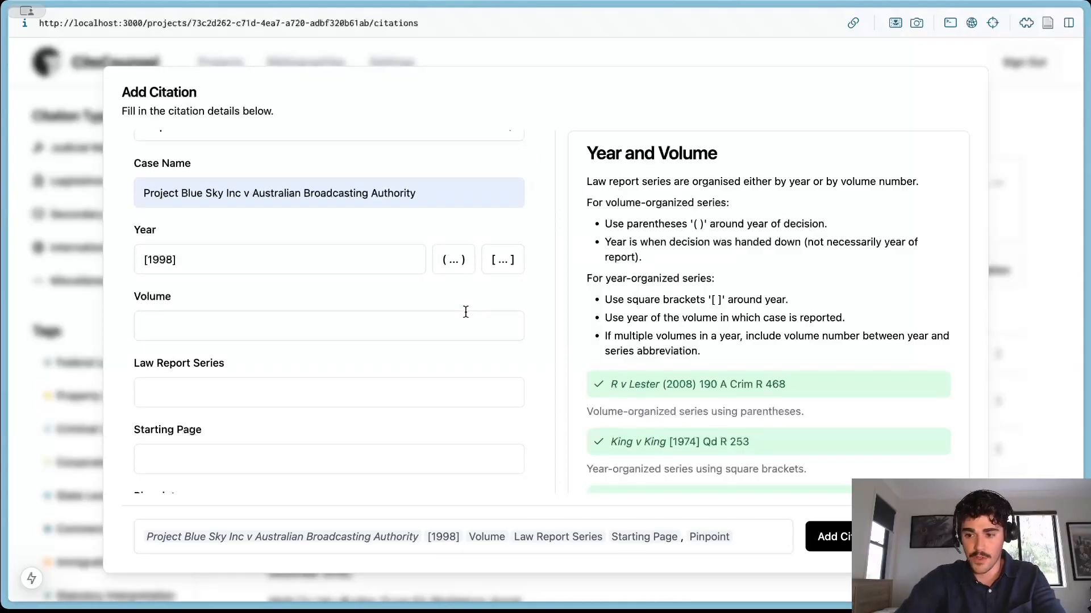
pyautogui.click(290, 392)
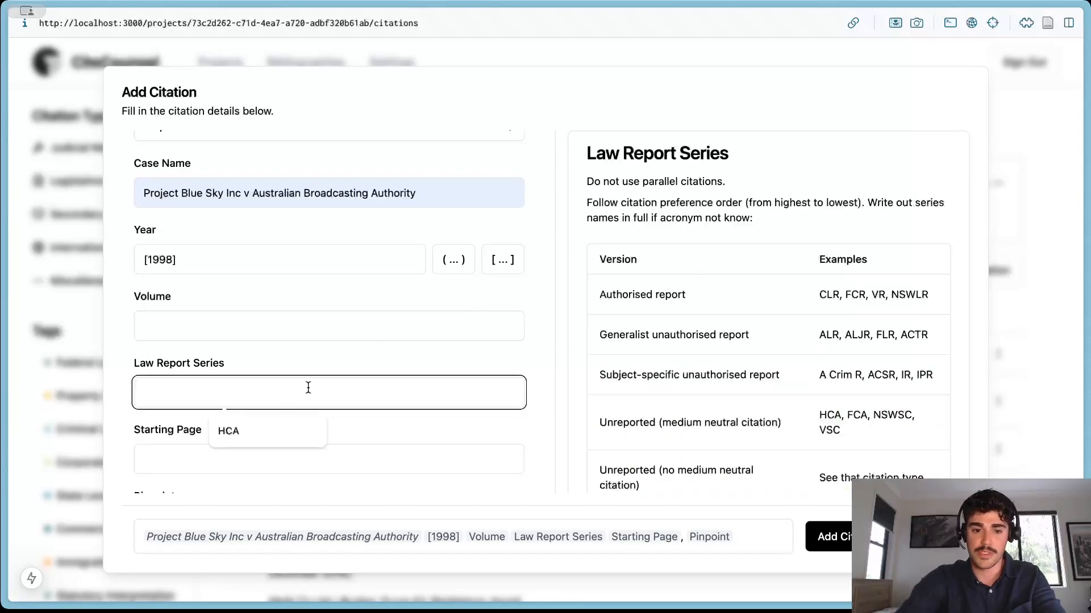
pyautogui.write('HCA')
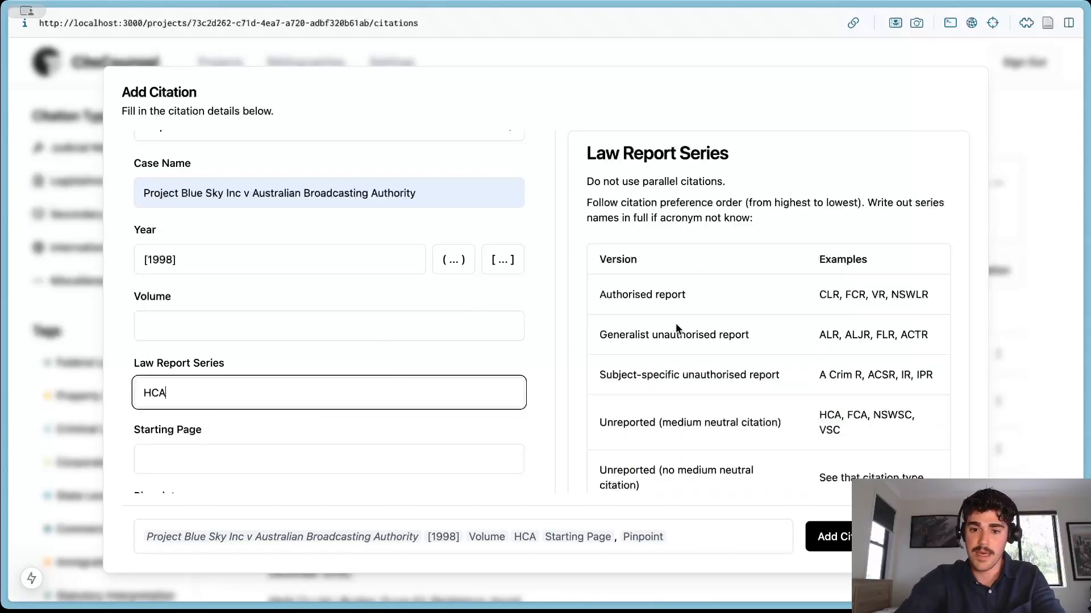
pyautogui.scroll(-2, 683, 256)
pyautogui.scroll(2, 684, 252)
pyautogui.scroll(-5, 684, 252)
pyautogui.scroll(5, 672, 389)
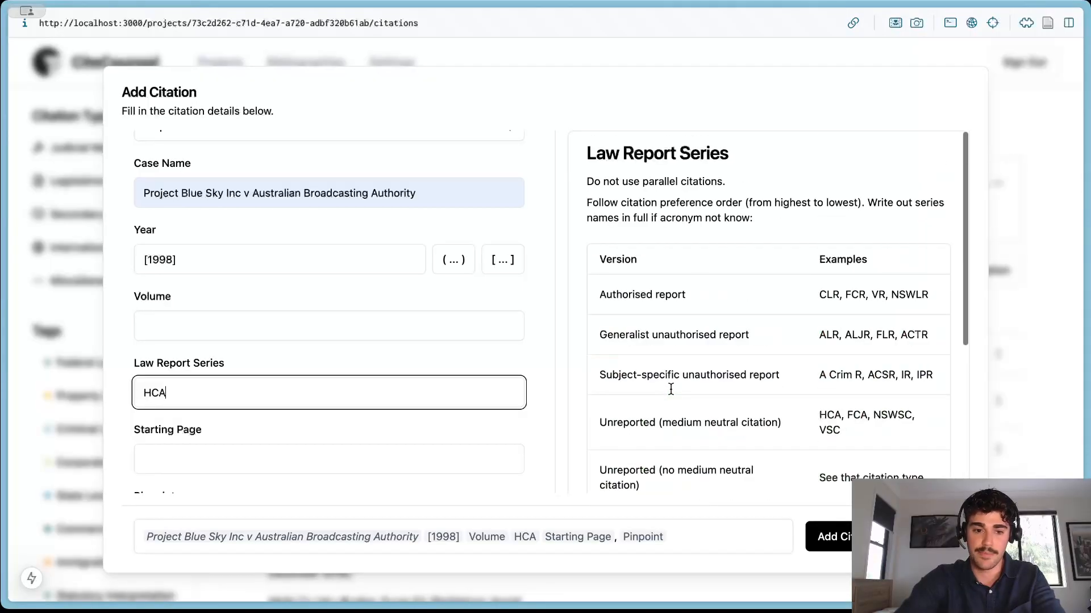
# Set the citation's starting page to 28 and its pinpoint to [18].
pyautogui.scroll(-2, 368, 364)
pyautogui.click(307, 402)
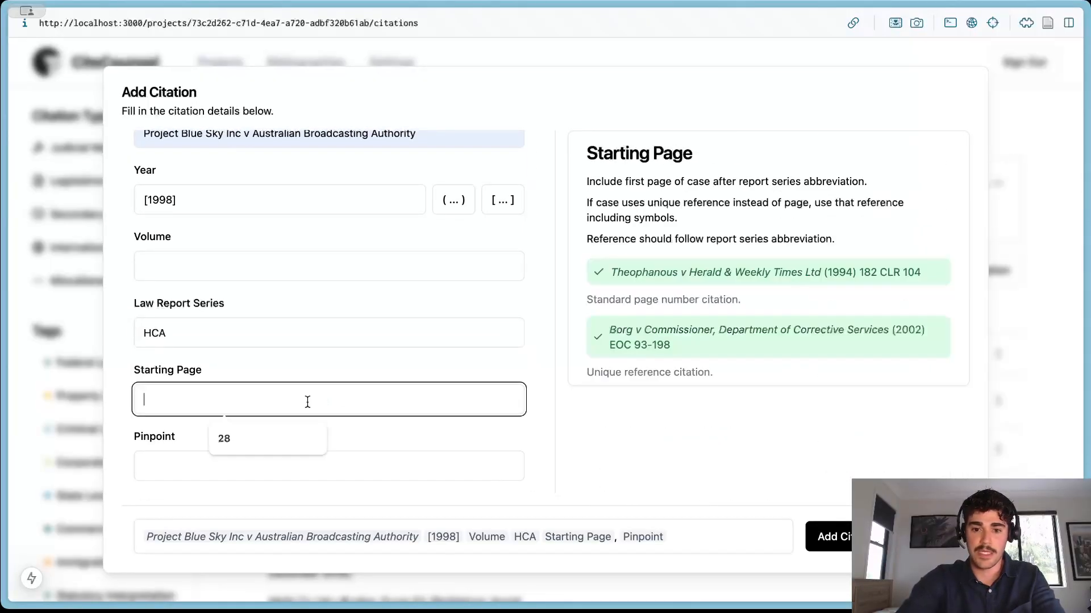
pyautogui.write('28')
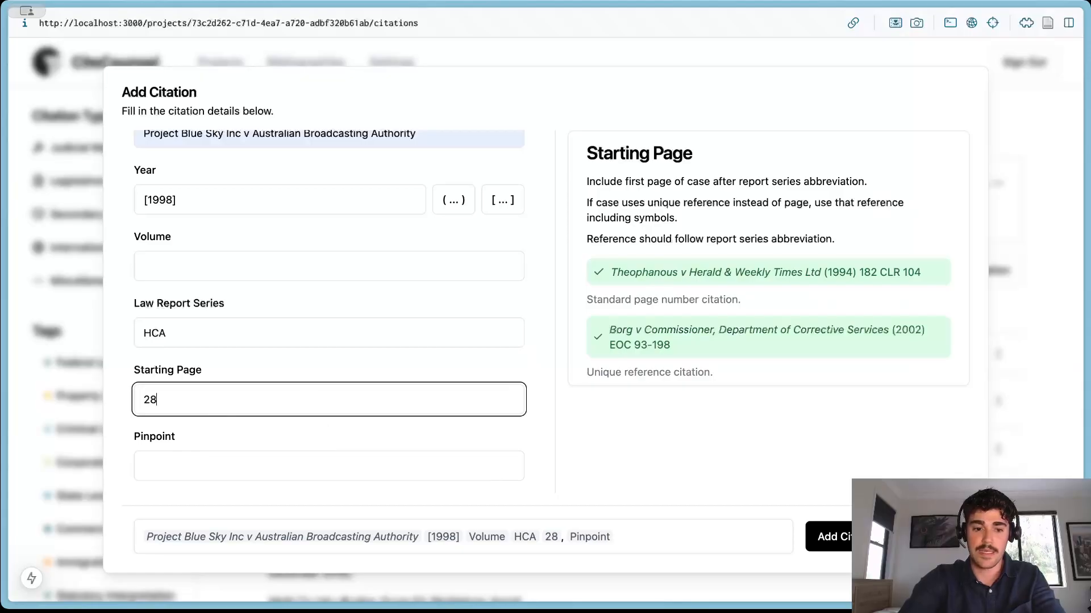
pyautogui.click(309, 472)
pyautogui.write('[')
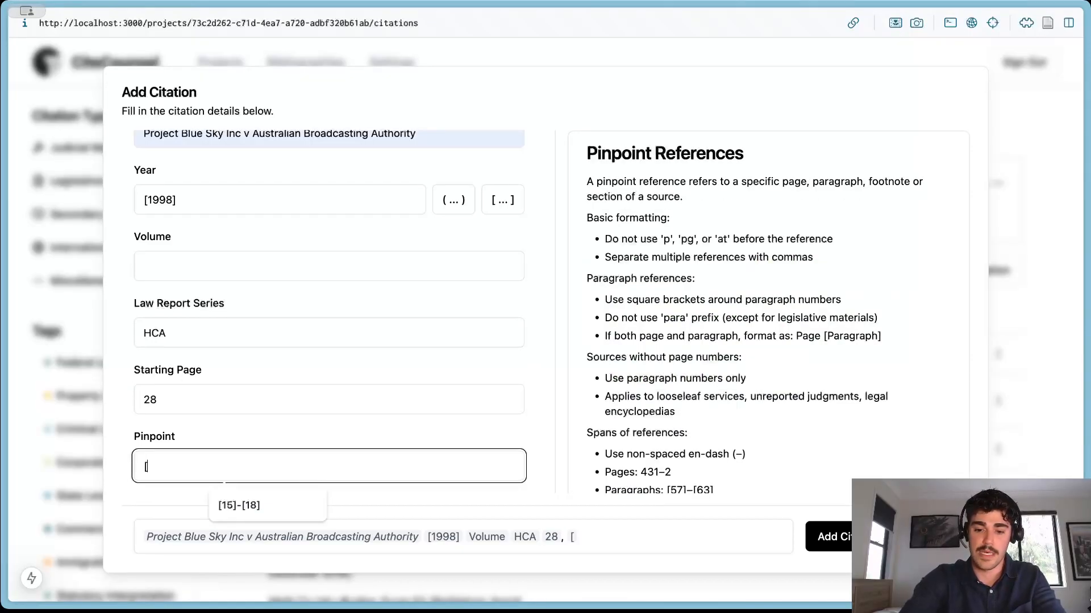
pyautogui.write('18]')
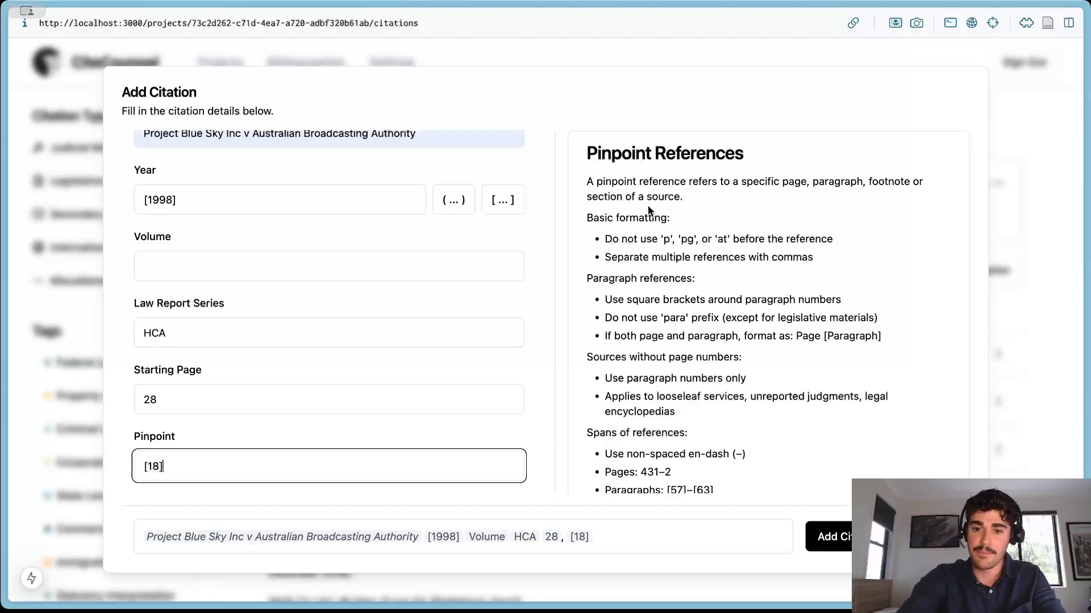
# Examine the Pinpoint References rules, through Court Identification and Statements Made during Argument, and review the completed citation fields.
pyautogui.scroll(-4, 648, 205)
pyautogui.scroll(4, 679, 334)
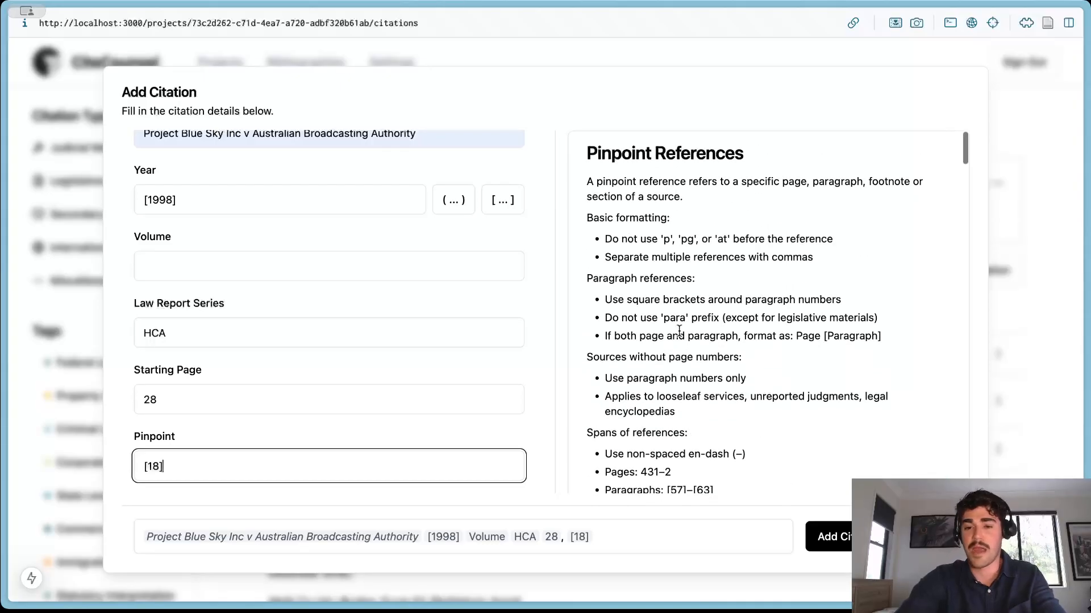
pyautogui.scroll(-8, 680, 331)
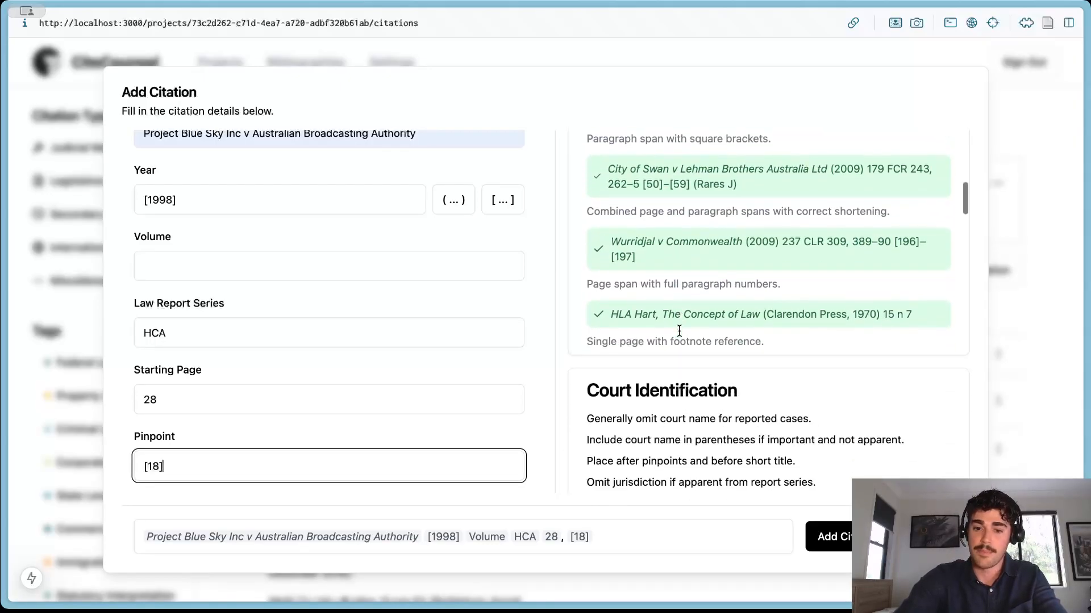
pyautogui.scroll(-3, 679, 330)
pyautogui.scroll(-2, 852, 375)
pyautogui.scroll(-3, 852, 375)
pyautogui.scroll(-2, 773, 324)
pyautogui.scroll(-2, 773, 324)
pyautogui.scroll(-10, 844, 430)
pyautogui.scroll(-10, 844, 424)
pyautogui.scroll(-3, 798, 375)
pyautogui.scroll(-10, 797, 374)
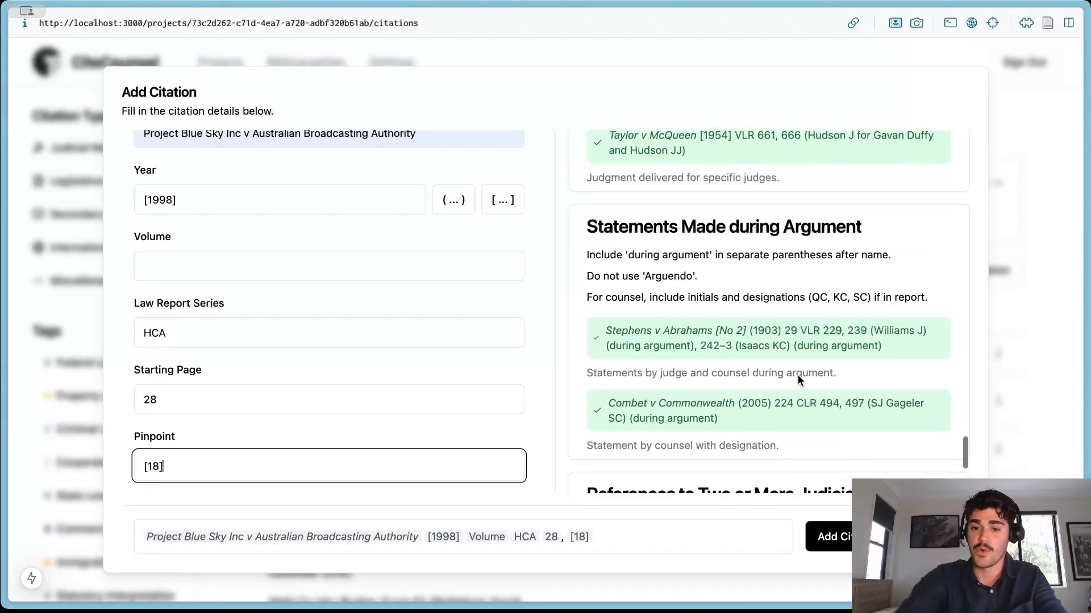
pyautogui.scroll(-5, 797, 375)
pyautogui.scroll(-1, 797, 375)
pyautogui.scroll(10, 797, 375)
pyautogui.scroll(15, 797, 375)
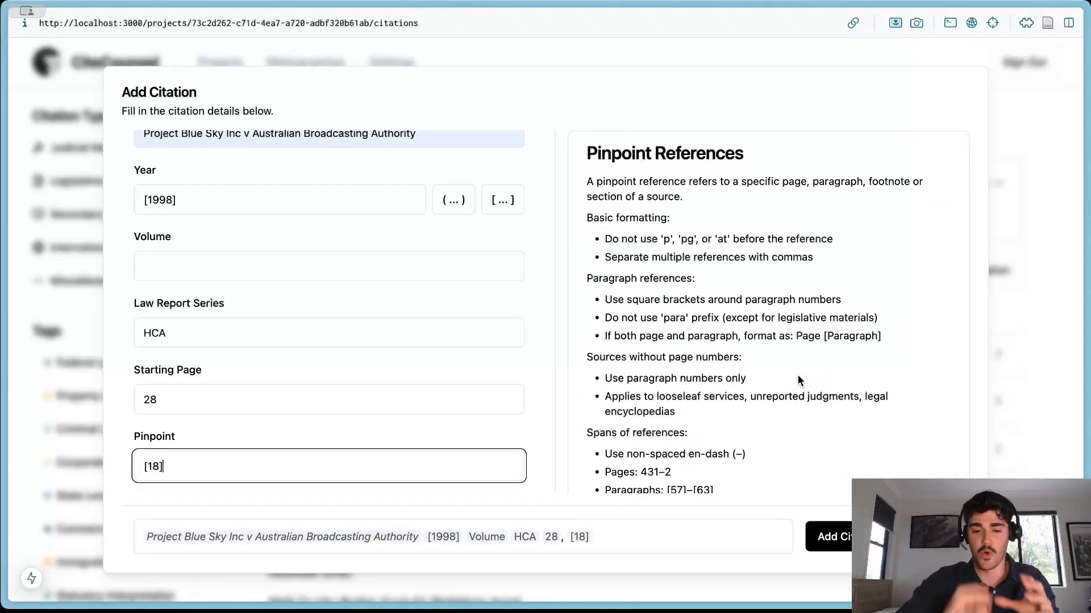
pyautogui.scroll(4, 425, 355)
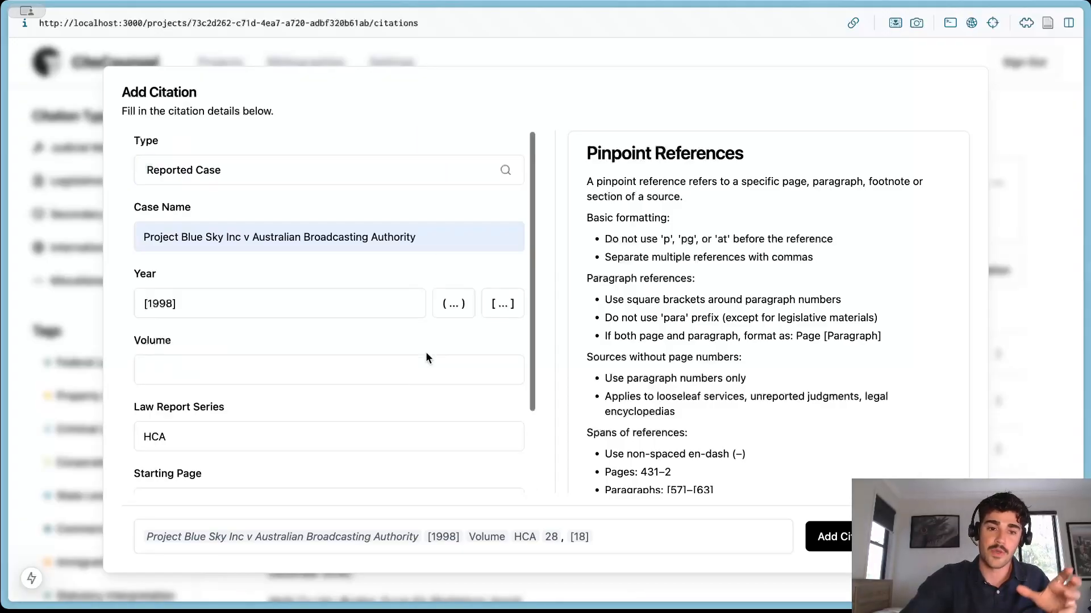
# Review the remaining citation fields and the Volume placeholder in the assembled citation preview.
pyautogui.scroll(-4, 399, 360)
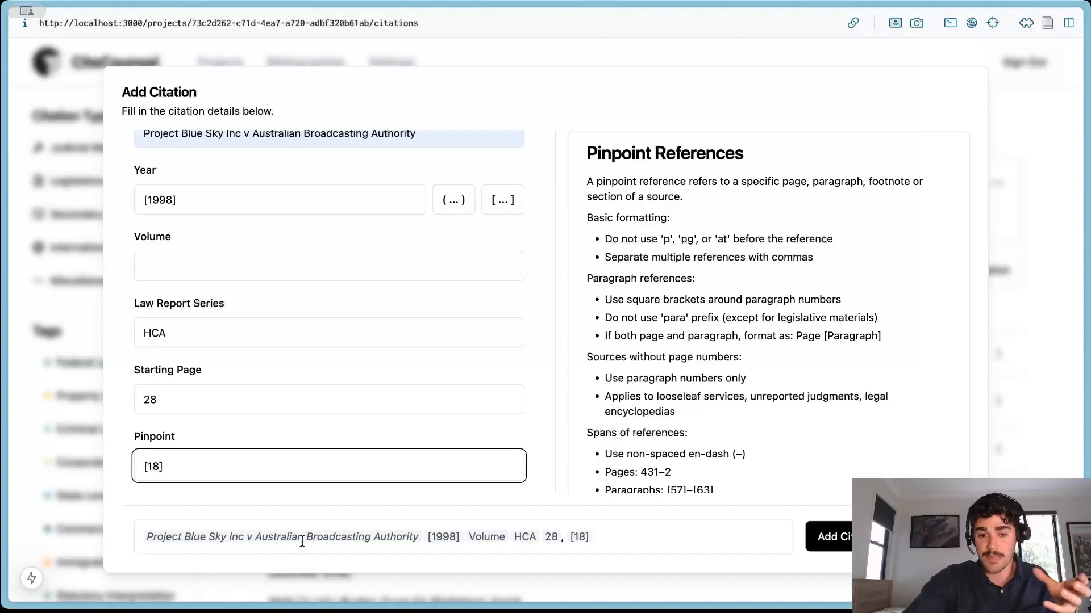
pyautogui.doubleClick(485, 538)
pyautogui.click(485, 539)
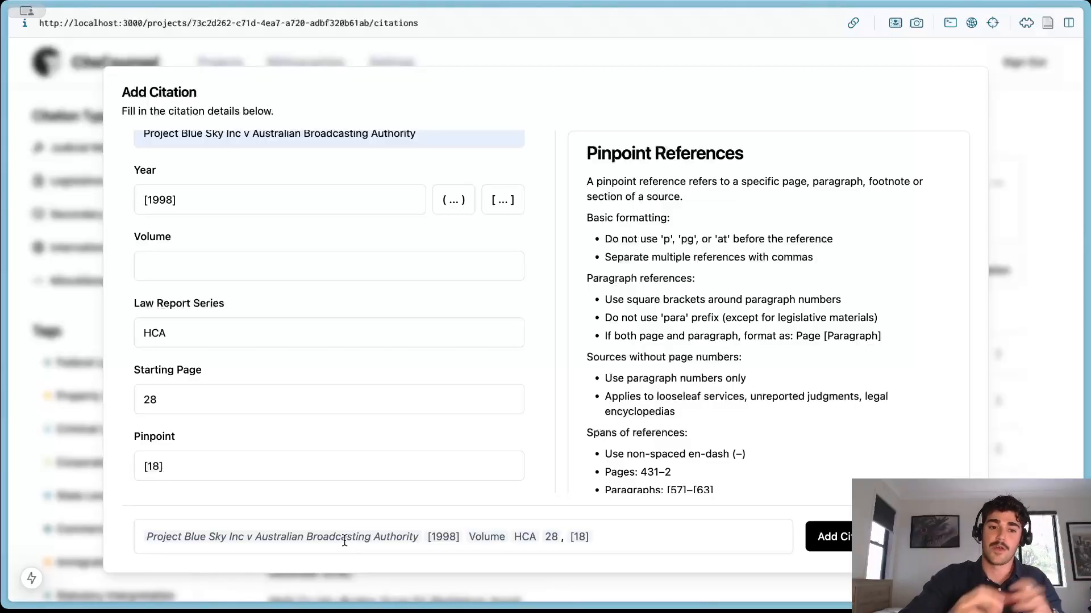
# Try removing the square brackets from the year 1998 and undo the removal.
pyautogui.click(245, 202)
pyautogui.press('BackSpace')
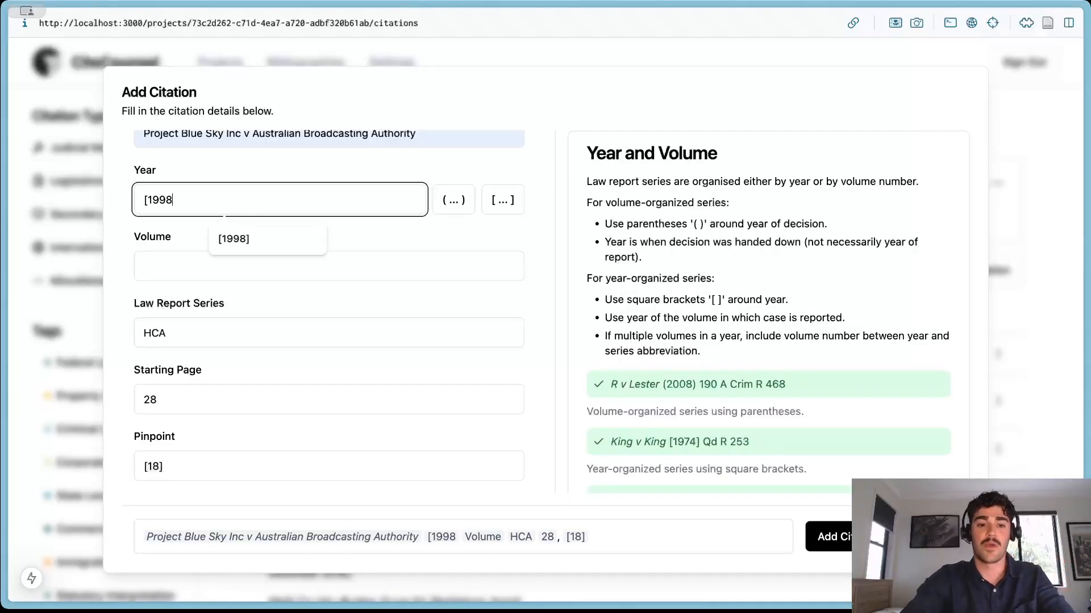
pyautogui.press('Delete')
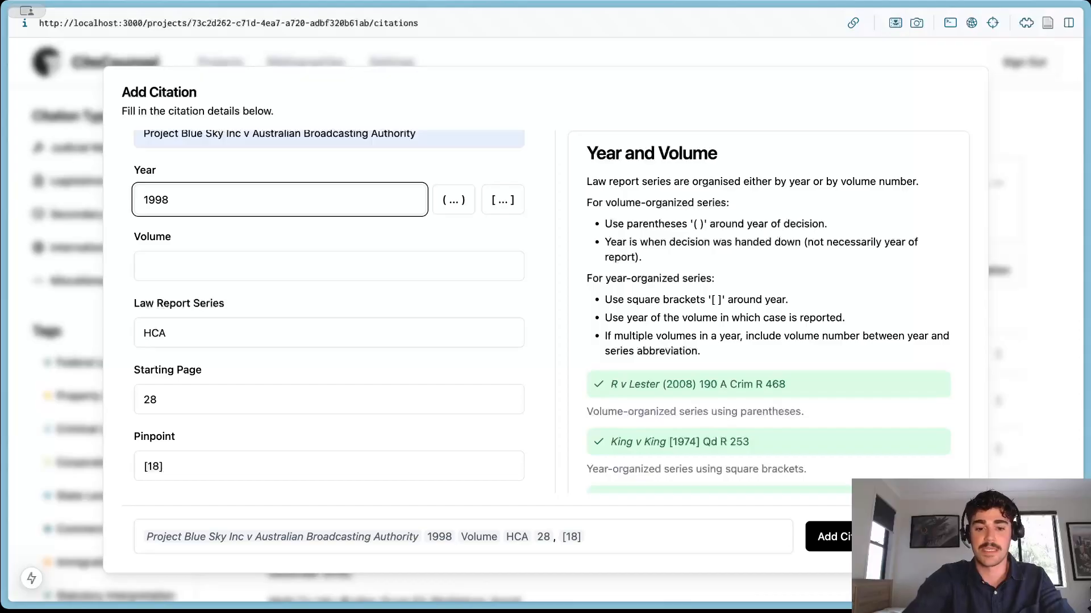
pyautogui.press('super+z')
pyautogui.press('super+z')
pyautogui.click(408, 240)
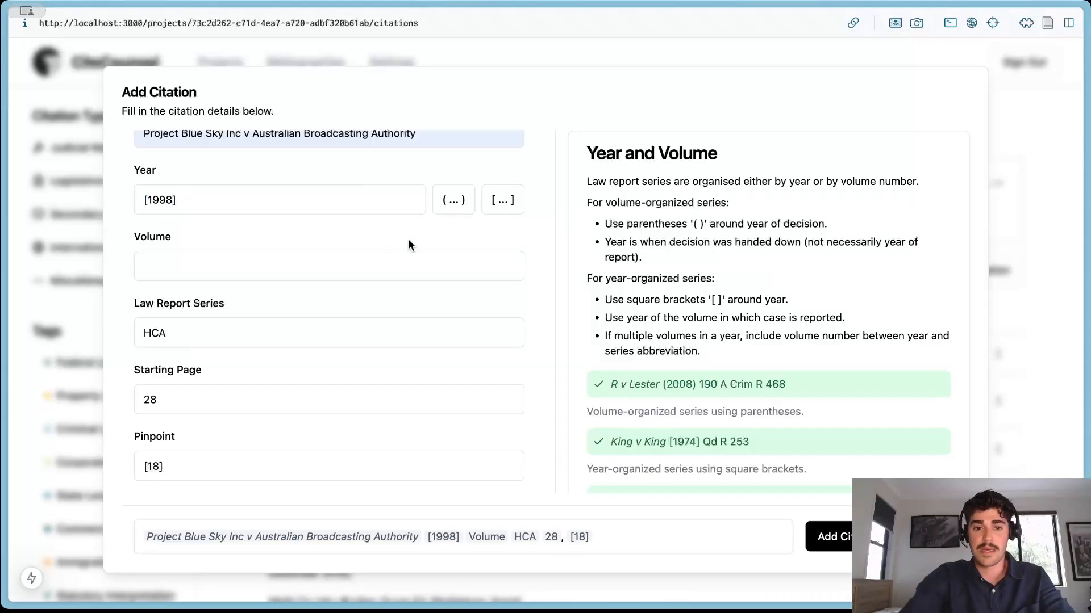
# Add the completed Project Blue Sky citation to the project and look through the citation list.
pyautogui.click(827, 534)
pyautogui.scroll(-8, 392, 216)
pyautogui.scroll(-10, 416, 217)
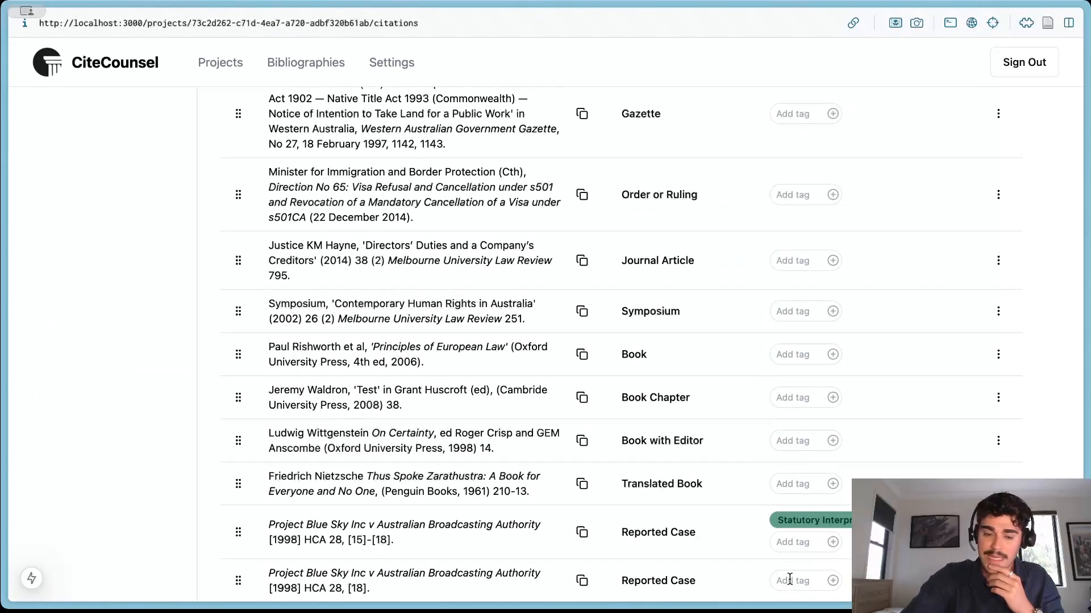
pyautogui.scroll(18, 678, 545)
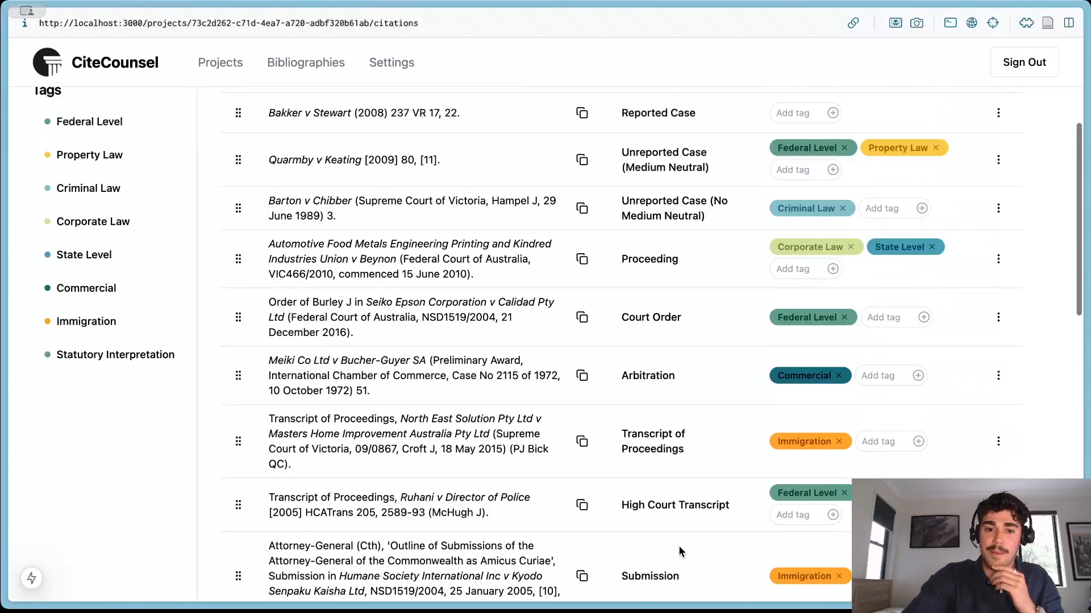
pyautogui.scroll(-1, 241, 372)
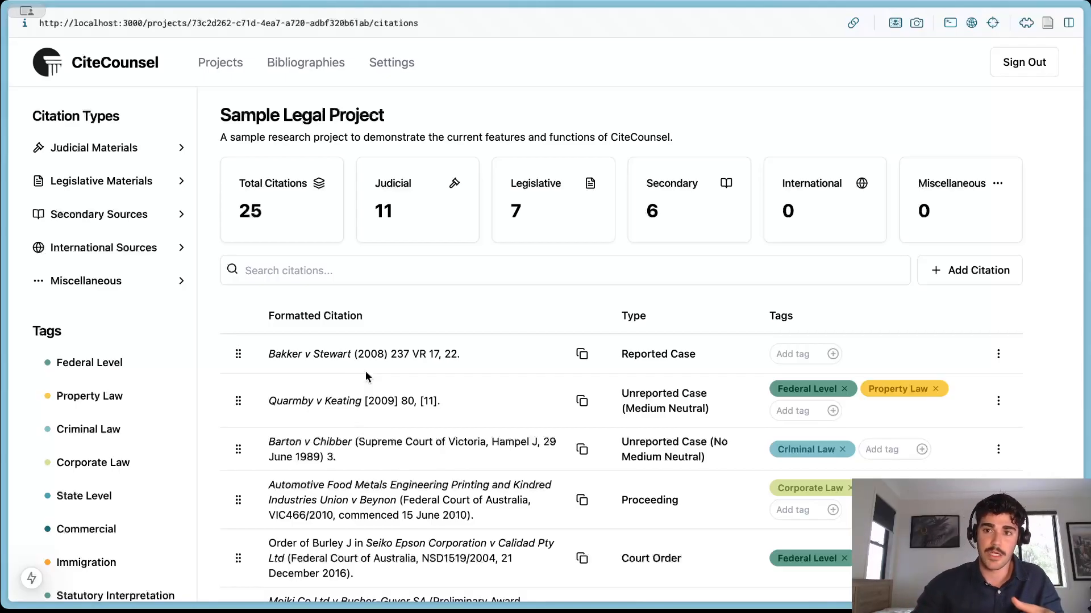
# Start a new citation in the Sample Legal Project with the type Journal Article.
pyautogui.click(936, 282)
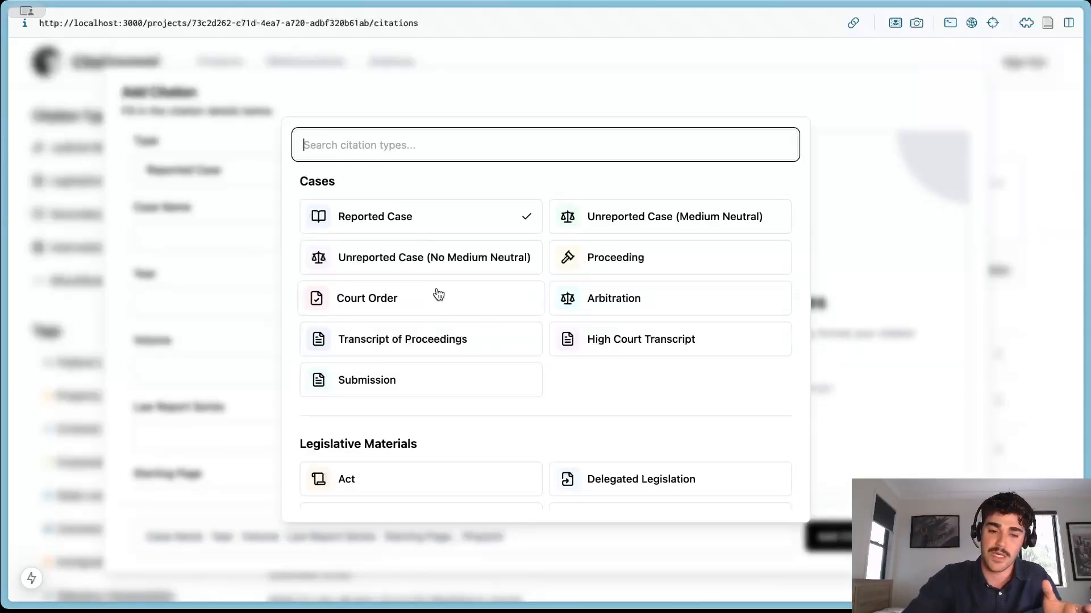
pyautogui.scroll(-5, 436, 291)
pyautogui.scroll(-2, 436, 293)
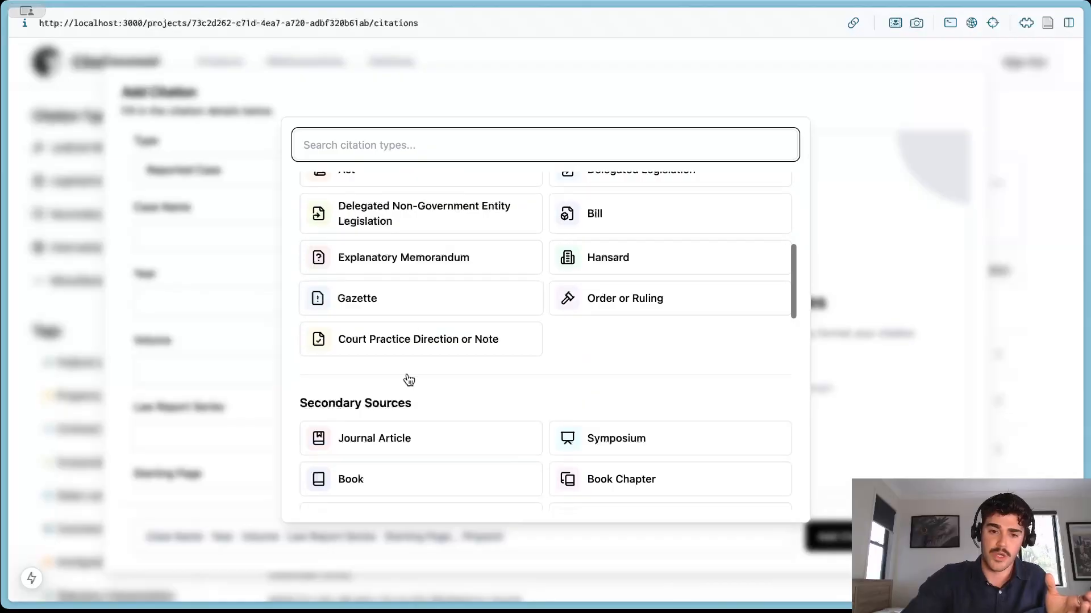
pyautogui.click(389, 446)
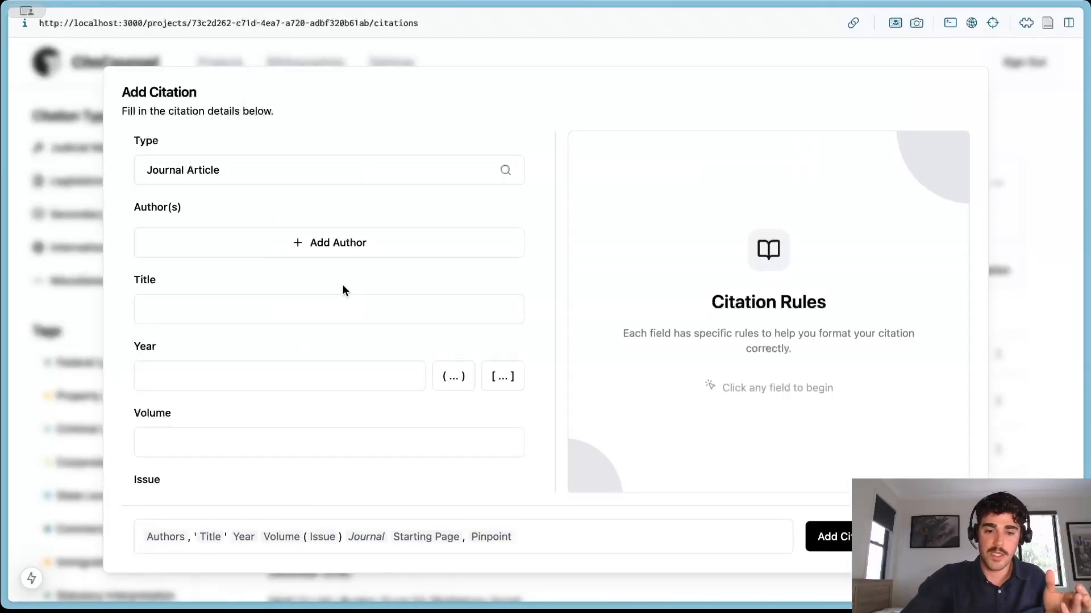
# Add the first author to the journal article and enter the author's full name.
pyautogui.click(327, 252)
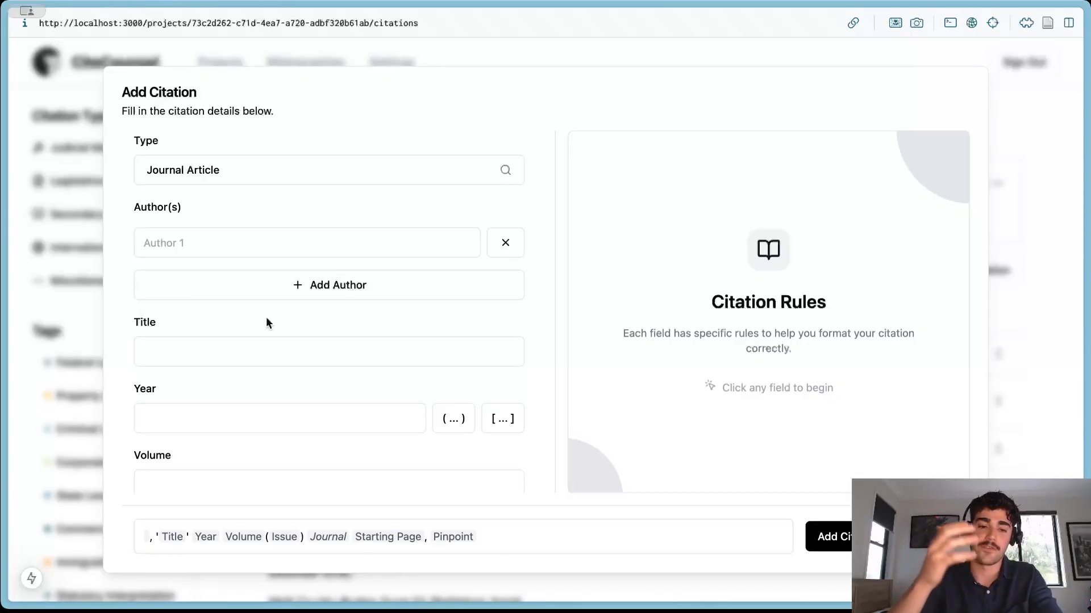
pyautogui.click(261, 249)
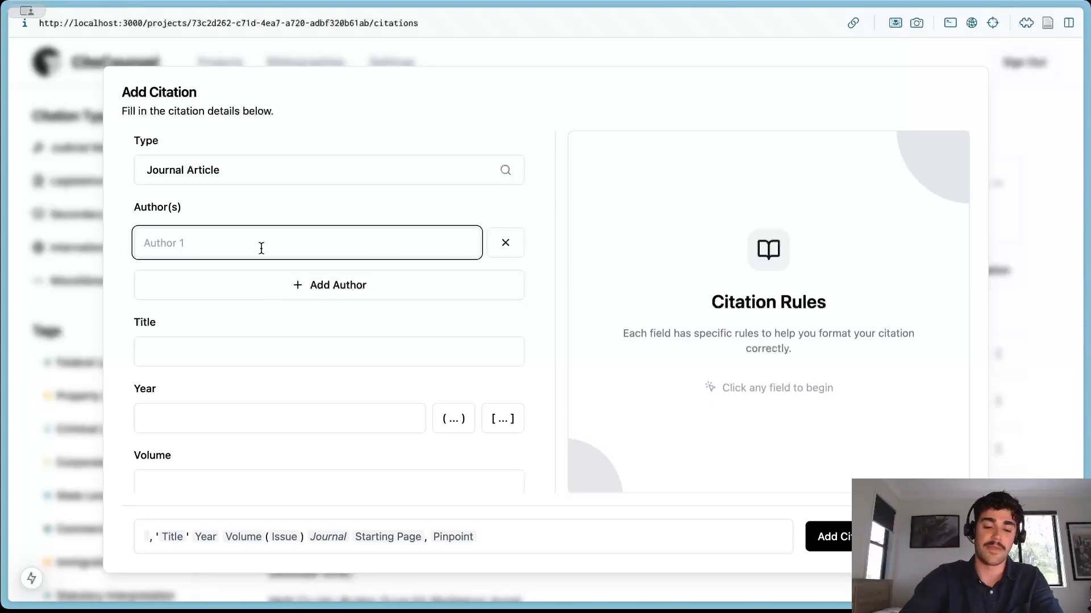
pyautogui.write('Karl')
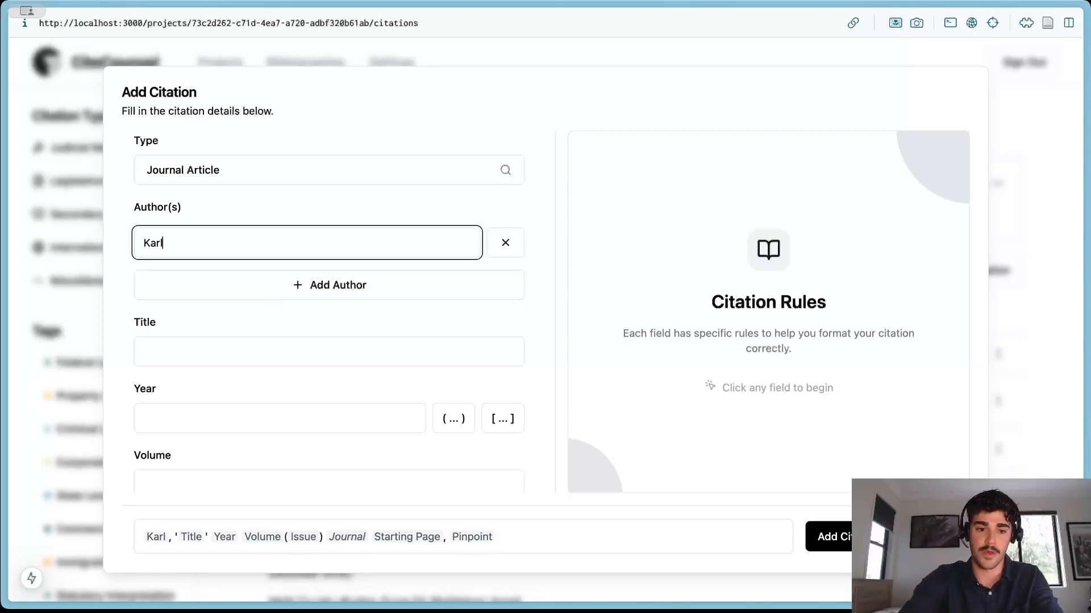
pyautogui.write(' Branting')
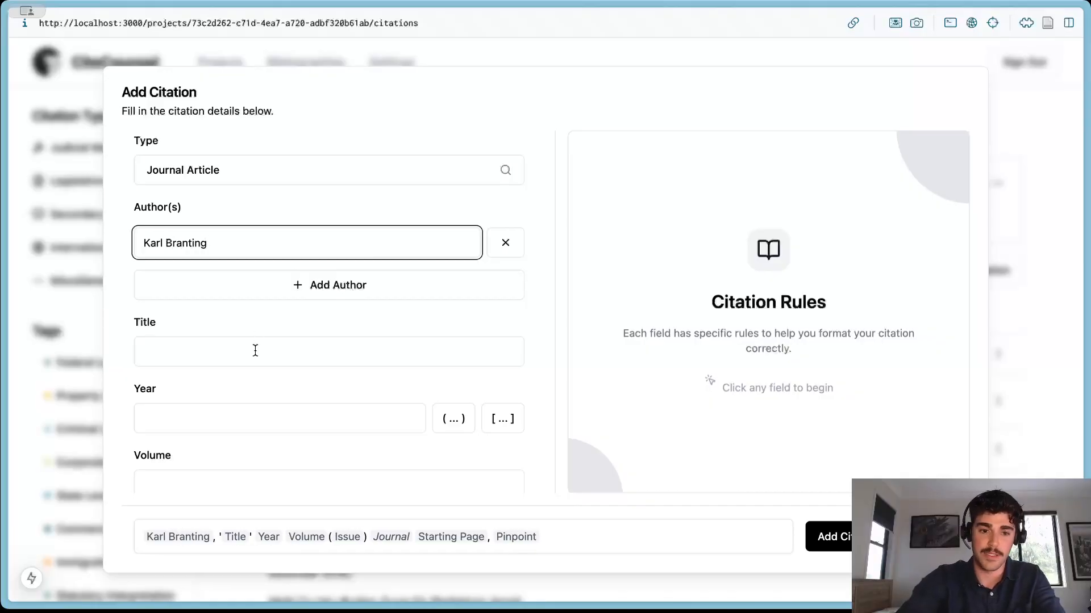
# Try multiple authors by entering a second and a third author's full name and adding a blank fourth author.
pyautogui.click(227, 294)
pyautogui.click(225, 287)
pyautogui.write('Josh Nockley')
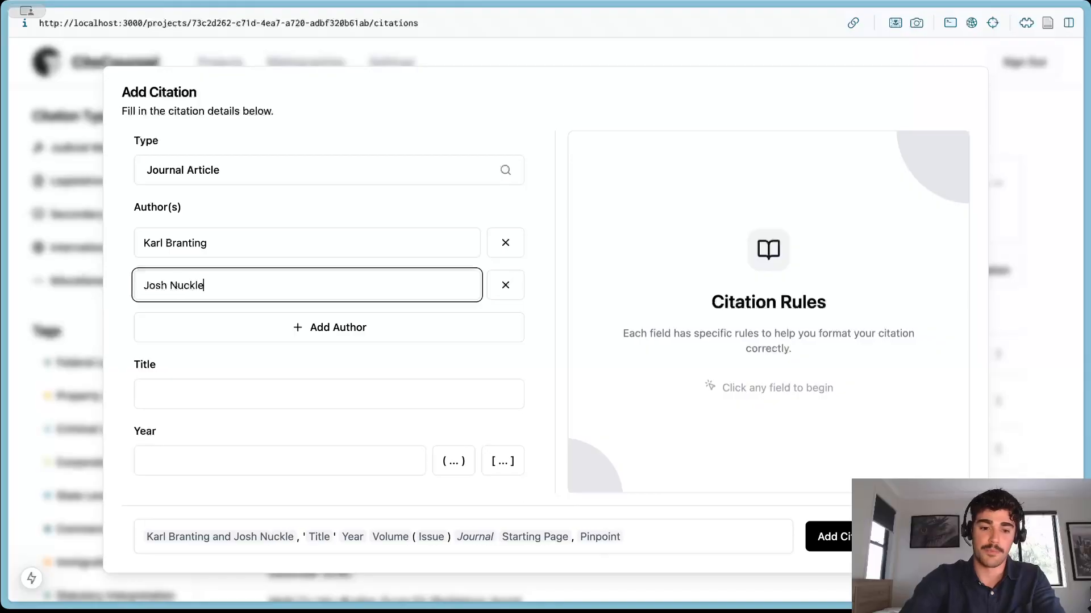
pyautogui.hotkey('alt', 'BackSpace')
pyautogui.write('Buckley')
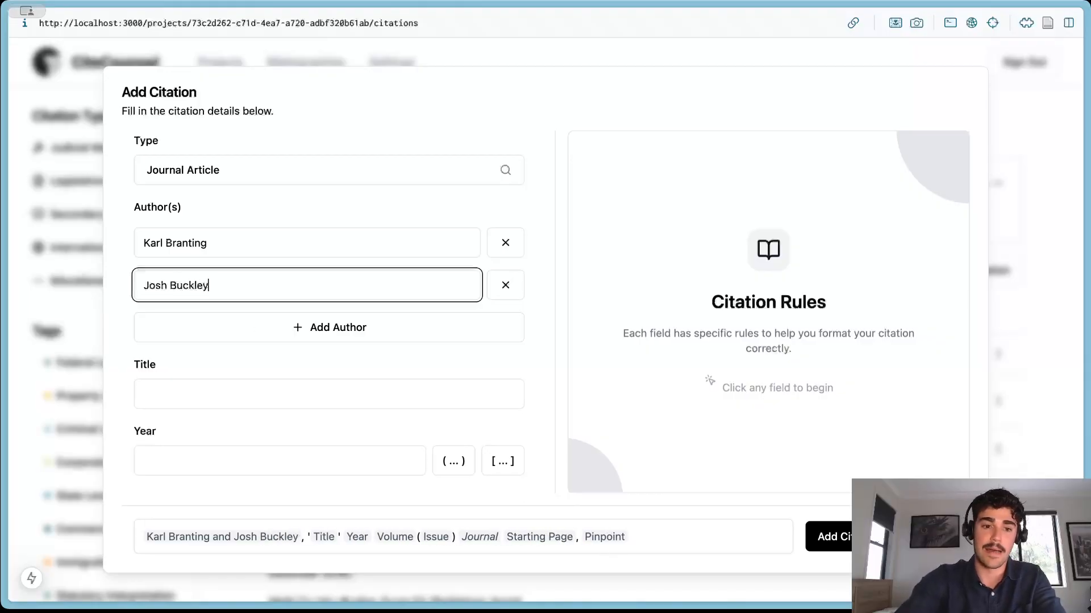
pyautogui.click(287, 335)
pyautogui.click(273, 334)
pyautogui.write('Mar')
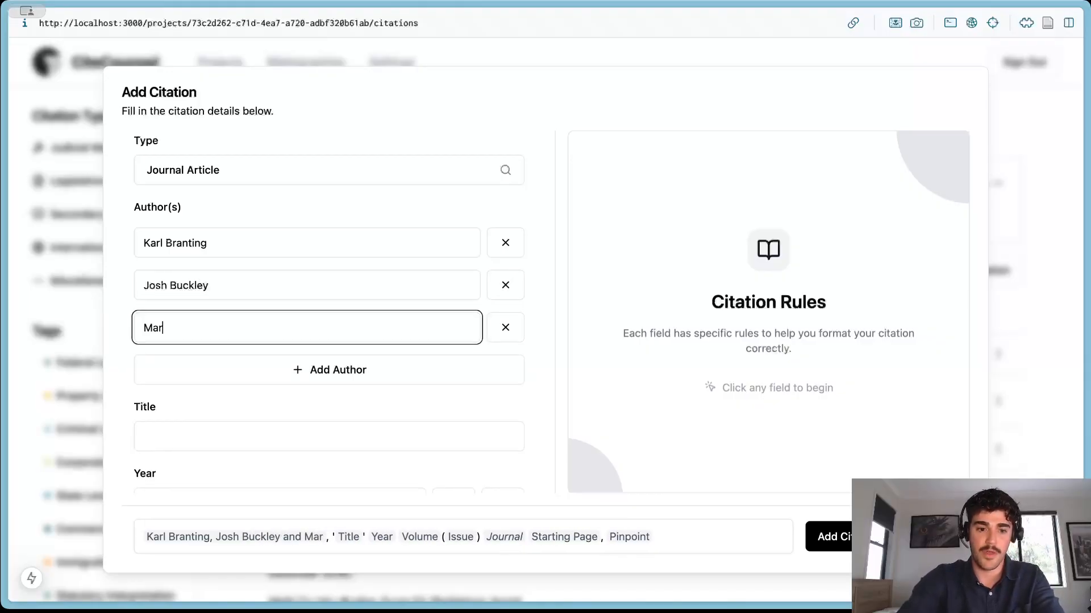
pyautogui.write('k Burdon')
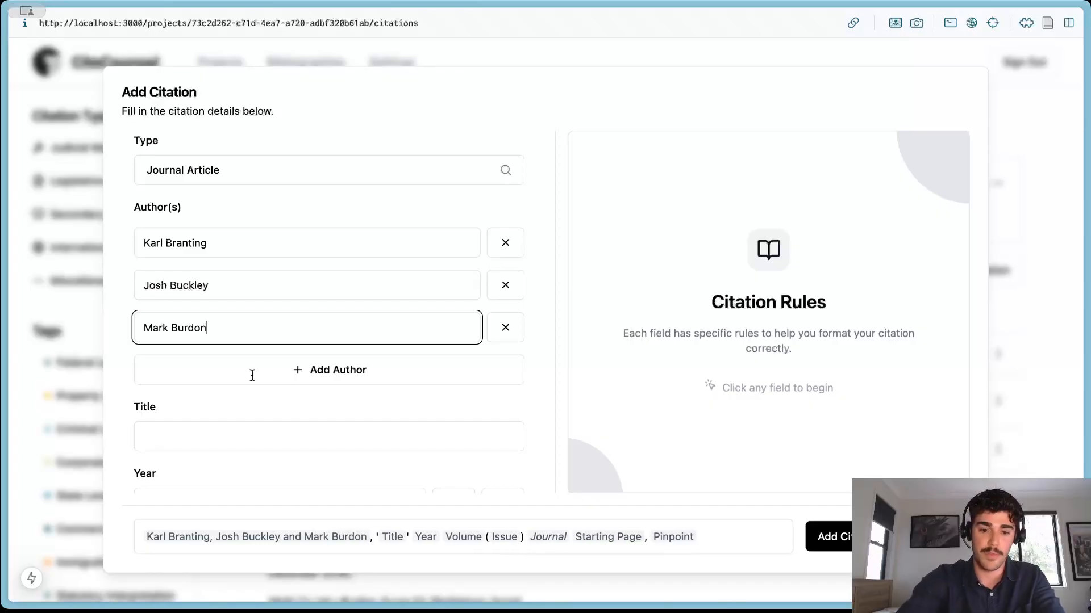
pyautogui.click(317, 381)
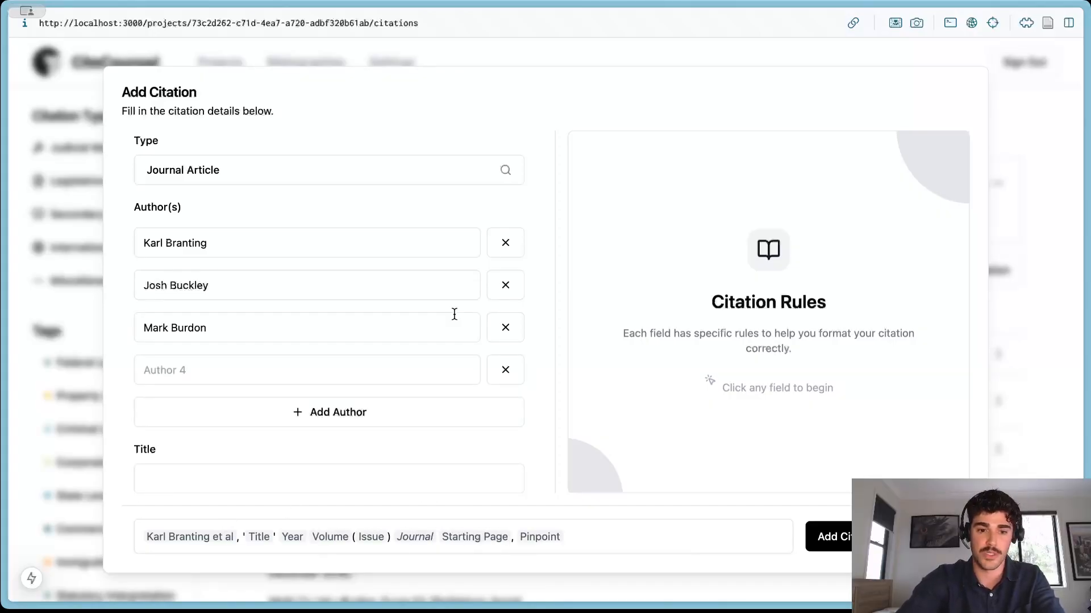
# Remove the second, third and fourth authors from the journal article, keeping only the first author.
pyautogui.click(505, 369)
pyautogui.click(455, 333)
pyautogui.press('super+a')
pyautogui.press('BackSpace')
pyautogui.click(516, 348)
pyautogui.click(505, 327)
pyautogui.click(415, 287)
pyautogui.press('super+a')
pyautogui.press('BackSpace')
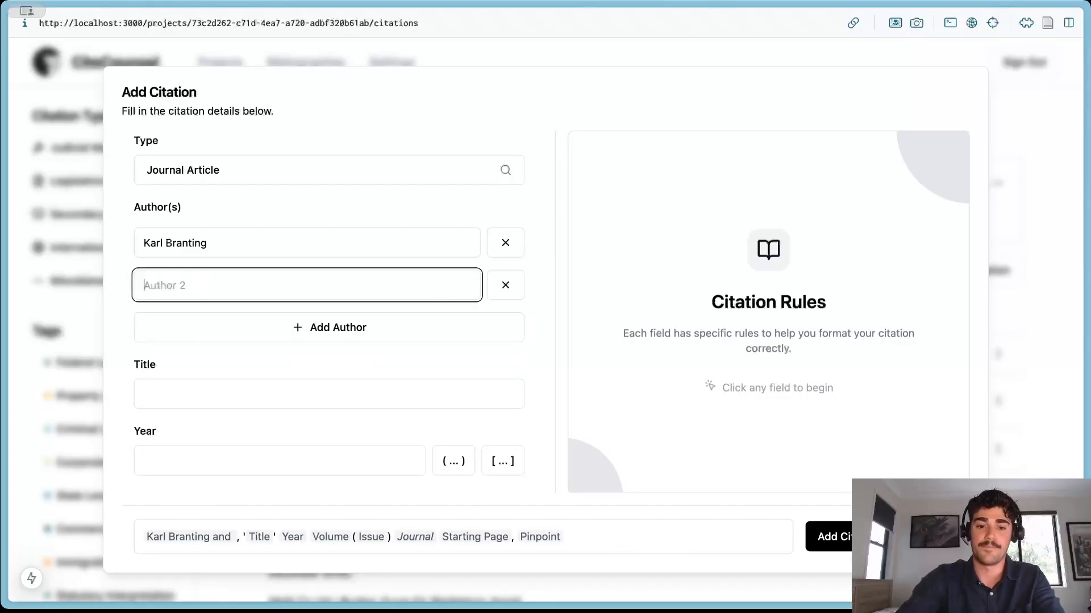
pyautogui.click(507, 291)
# Enter the article title A Formal Model of Ratio Decidendi.
pyautogui.click(391, 343)
pyautogui.write('A Formal Mode')
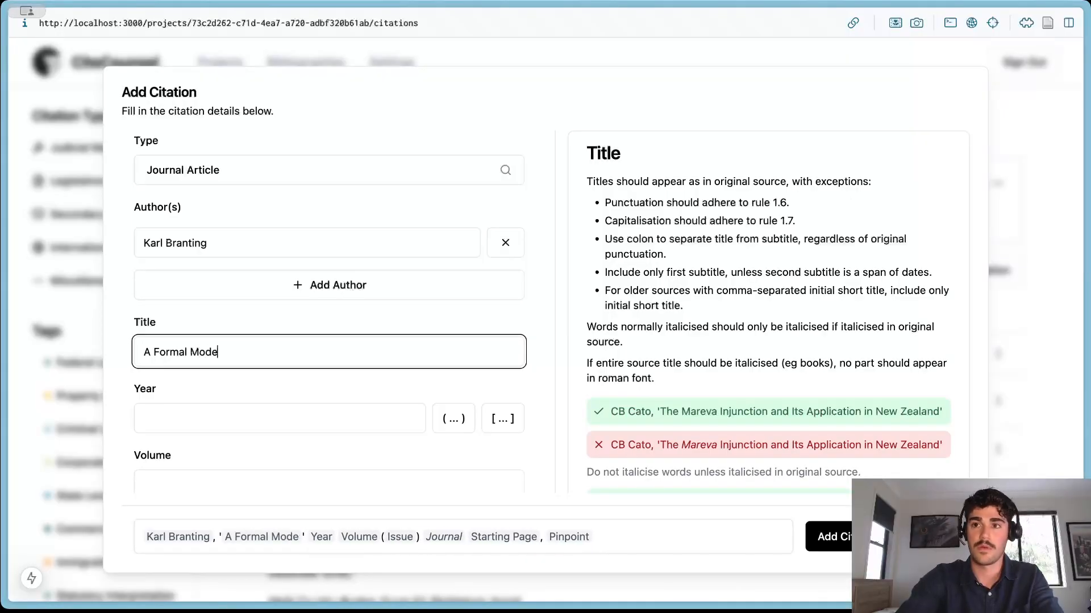
pyautogui.write('l of Ratio Dece')
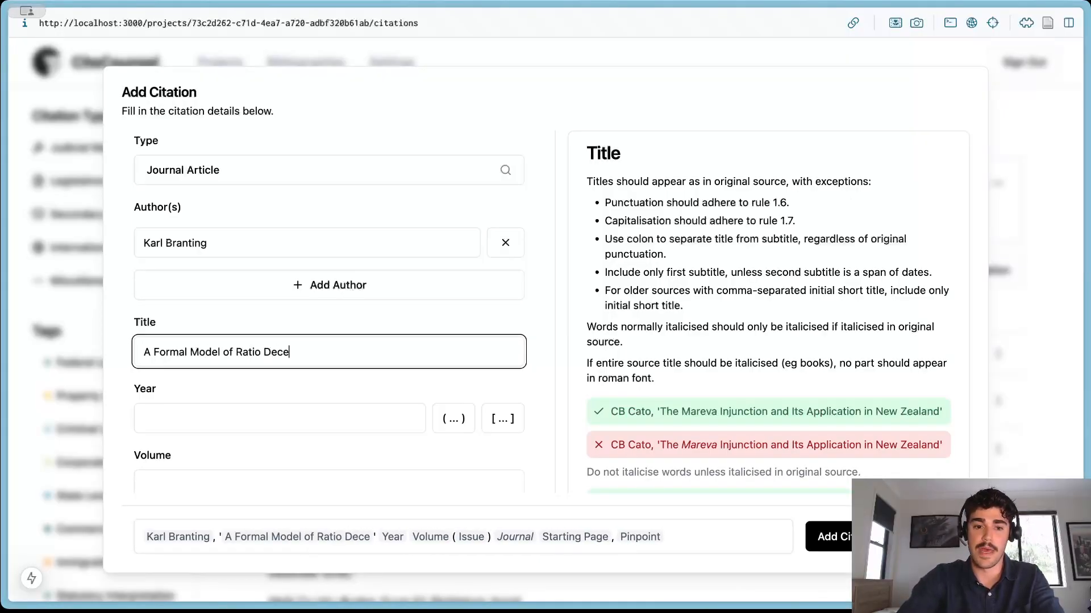
pyautogui.press('BackSpace')
pyautogui.write('idendi')
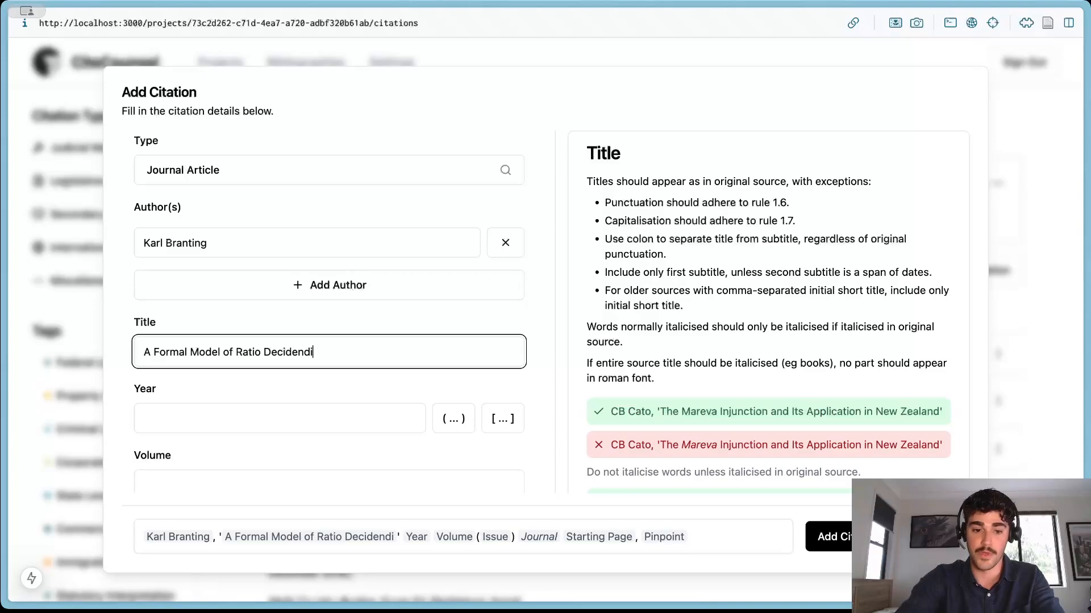
# Set the article's year to 2000 in parentheses and its volume to 16.
pyautogui.scroll(-3, 329, 313)
pyautogui.click(329, 344)
pyautogui.write('2000')
pyautogui.click(453, 336)
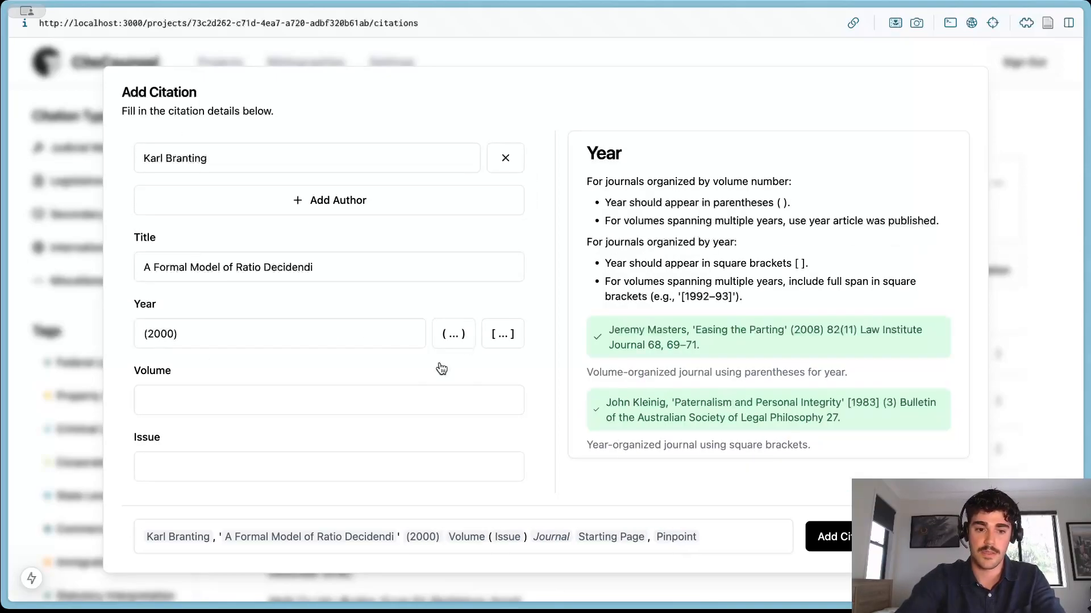
pyautogui.click(407, 396)
pyautogui.scroll(-2, 407, 396)
pyautogui.write('16')
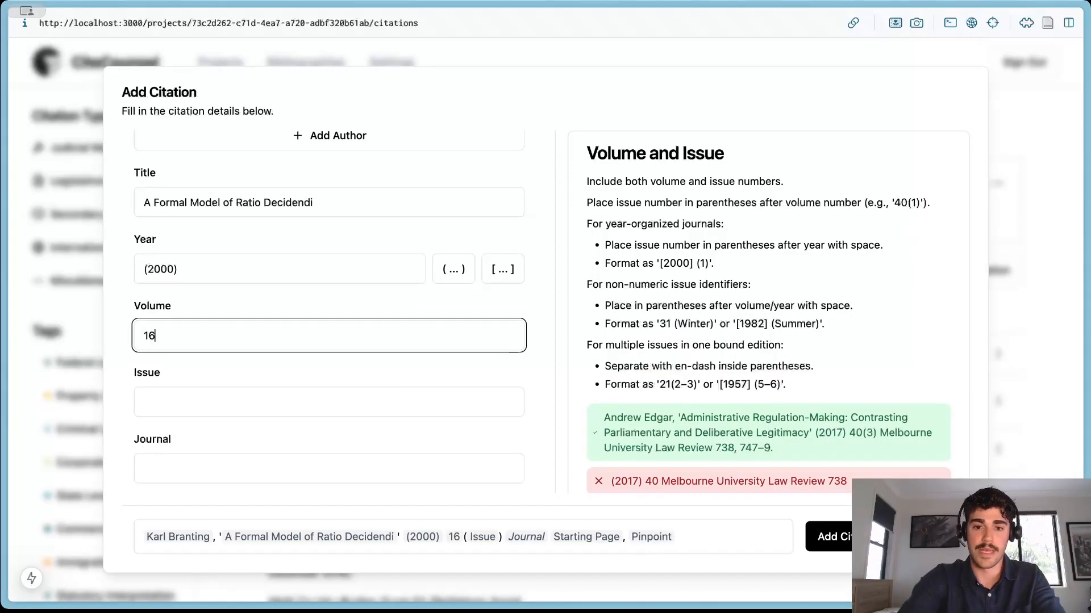
# Examine the Title rules for journal articles, including the references to punctuation rule 1.6 and capitalisation rule 1.7.
pyautogui.scroll(5, 335, 343)
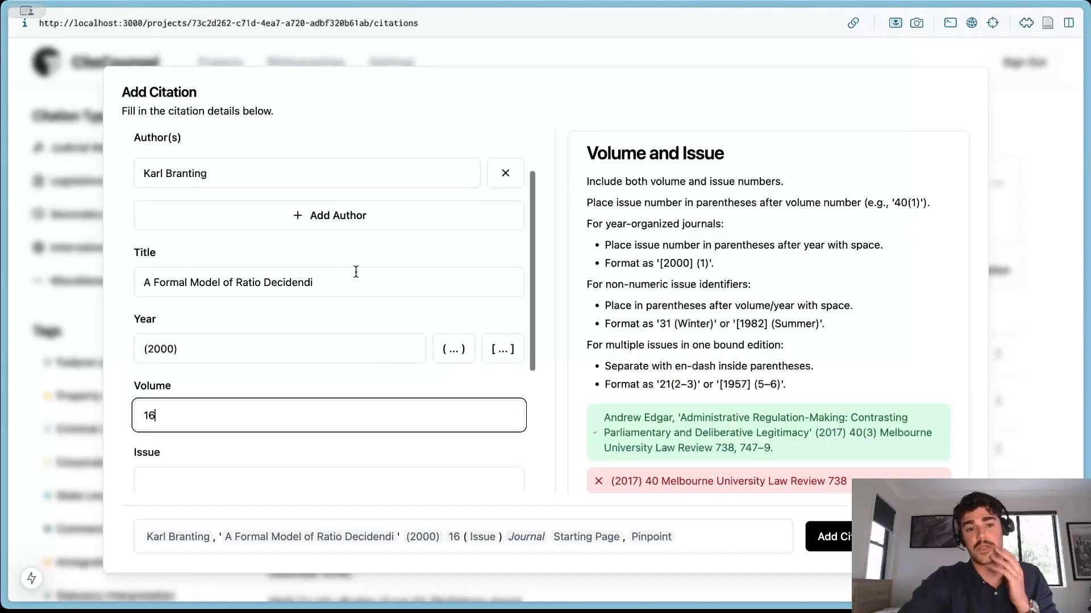
pyautogui.click(360, 232)
pyautogui.click(358, 342)
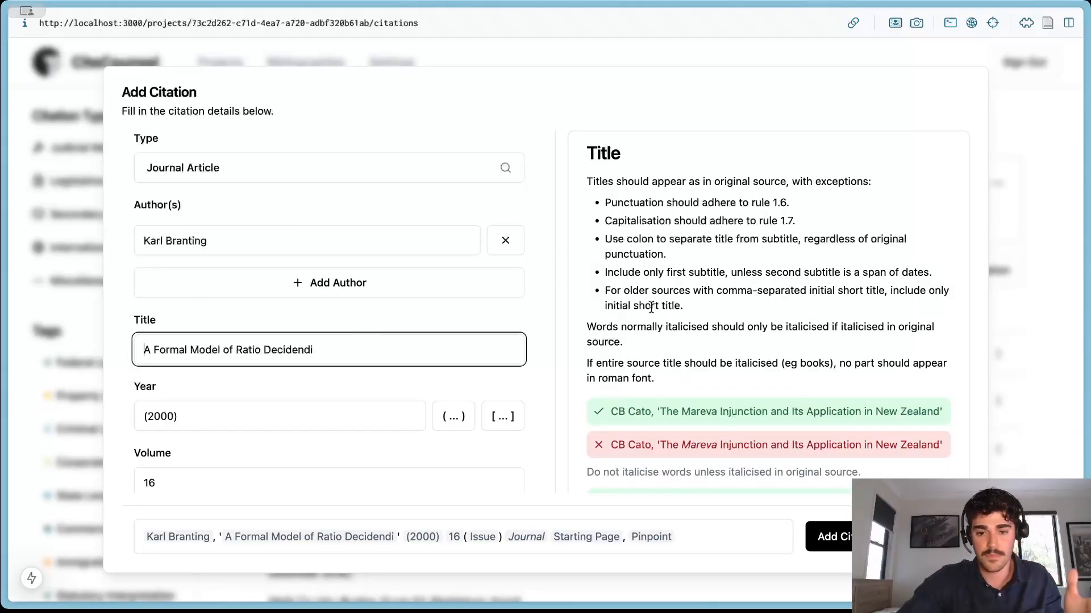
pyautogui.scroll(-6, 649, 305)
pyautogui.scroll(6, 651, 309)
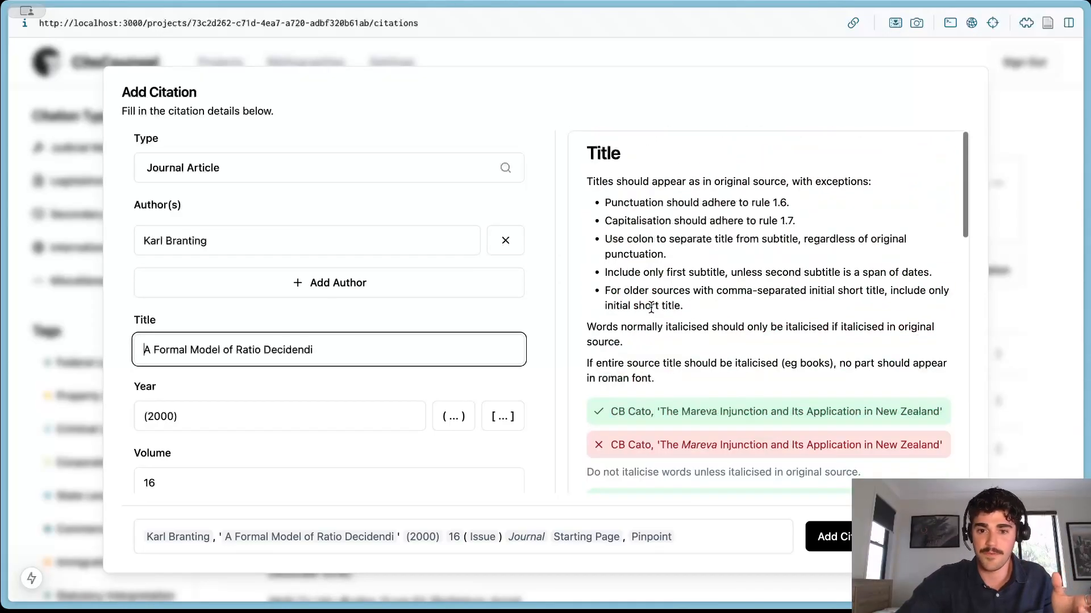
pyautogui.scroll(-1, 738, 227)
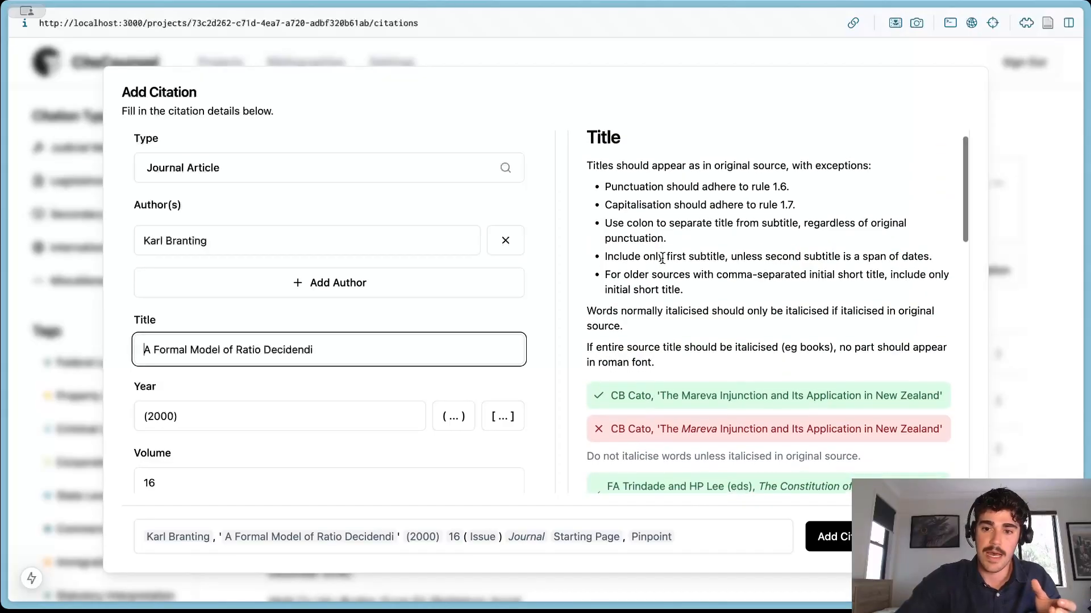
pyautogui.click(805, 205)
pyautogui.moveTo(806, 207); pyautogui.dragTo(614, 188)
pyautogui.click(804, 190)
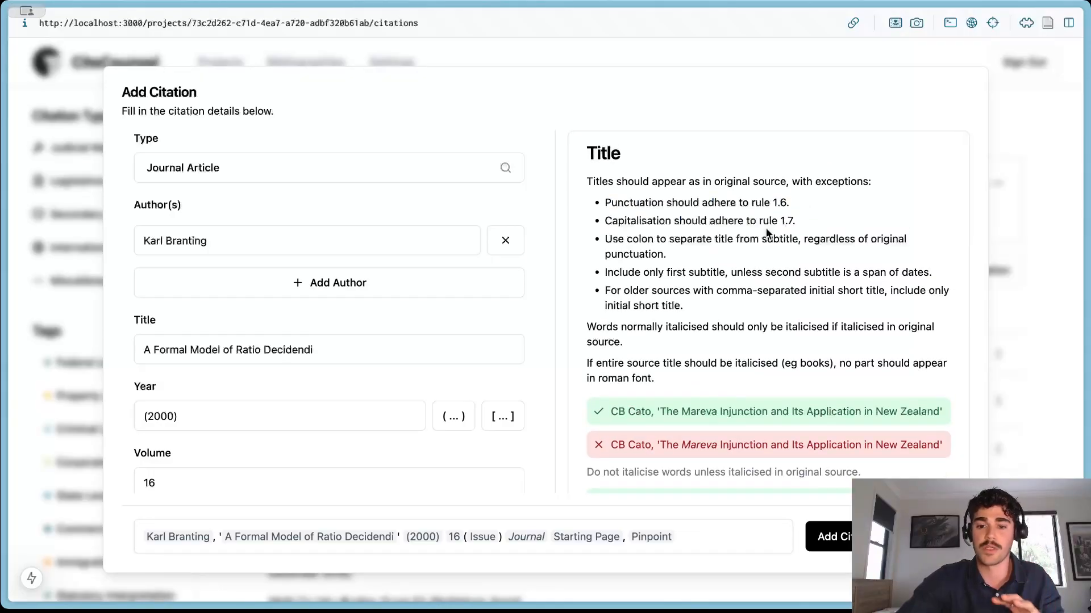
# Look through the title examples and the Symposia rules, and bring up the Volume and Issue rules.
pyautogui.scroll(-4, 767, 232)
pyautogui.scroll(-10, 765, 227)
pyautogui.scroll(-2, 392, 379)
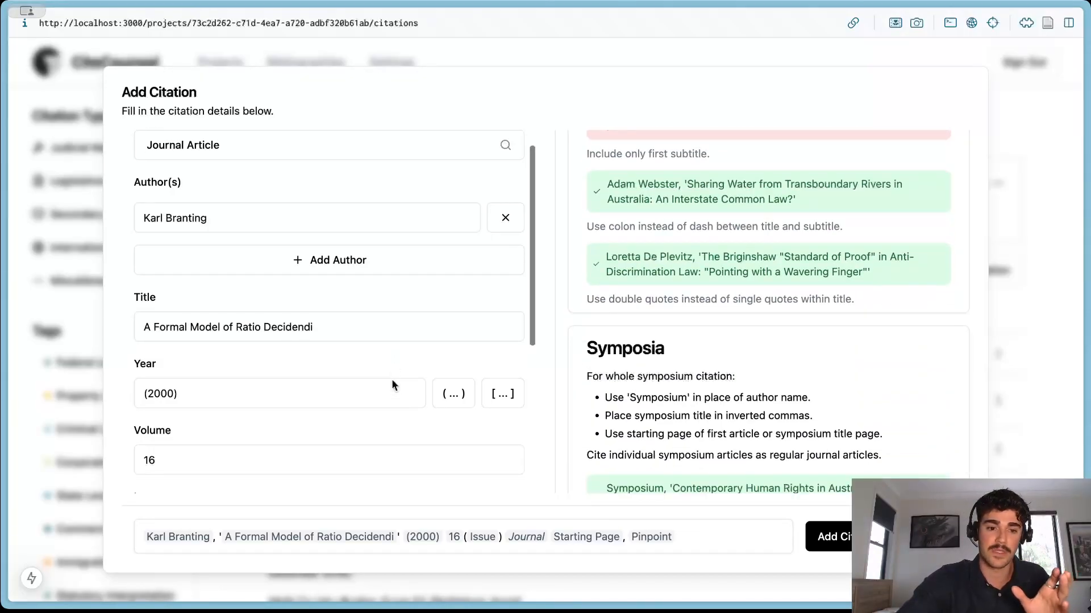
pyautogui.scroll(-2, 392, 379)
pyautogui.click(324, 382)
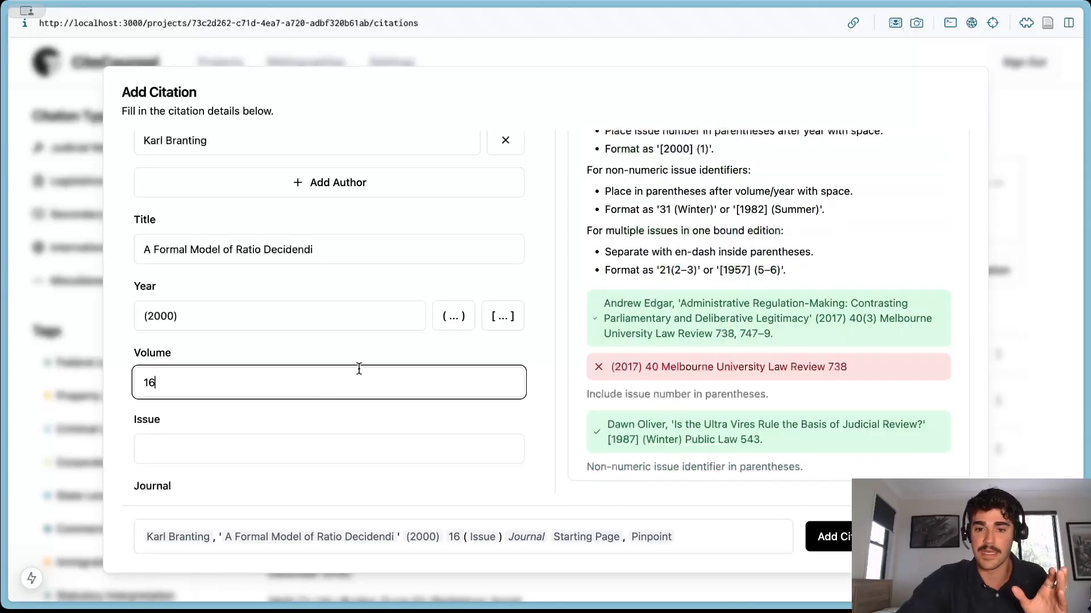
# Set the journal article's issue number to 4.
pyautogui.scroll(-4, 417, 370)
pyautogui.scroll(-1, 794, 267)
pyautogui.click(309, 349)
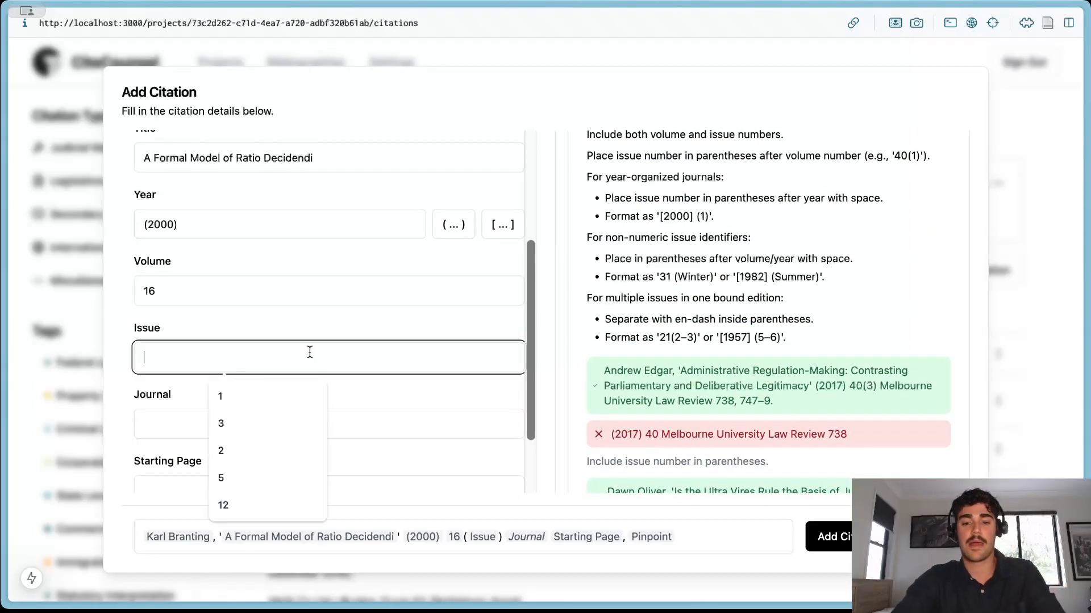
pyautogui.write('4')
# Set the article's journal name to Reasoning with Rules and Precedents.
pyautogui.scroll(-2, 309, 365)
pyautogui.click(305, 370)
pyautogui.write('R')
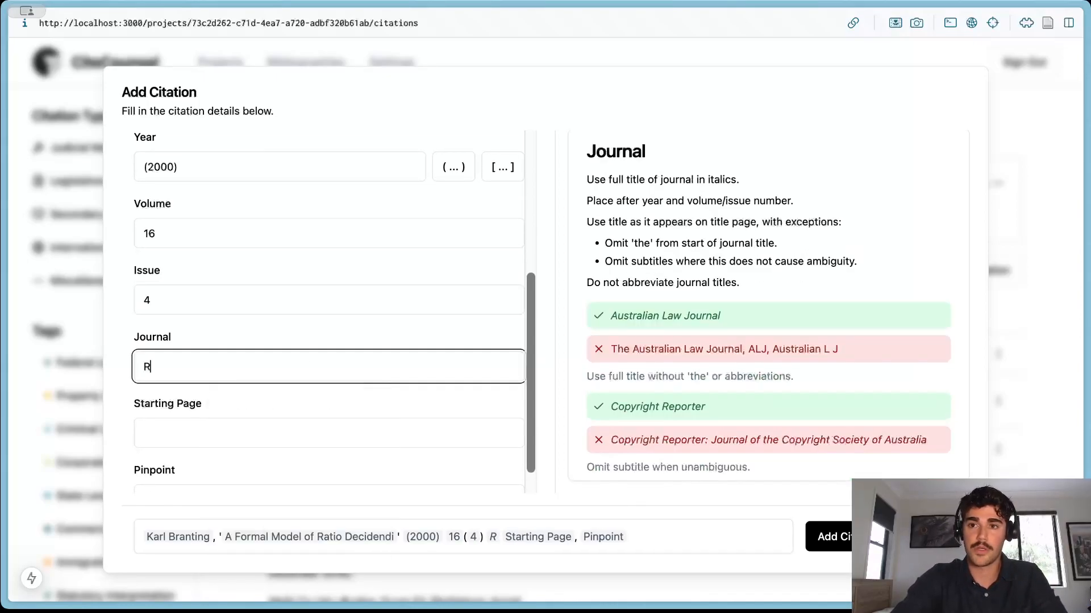
pyautogui.write('easoning with rules and')
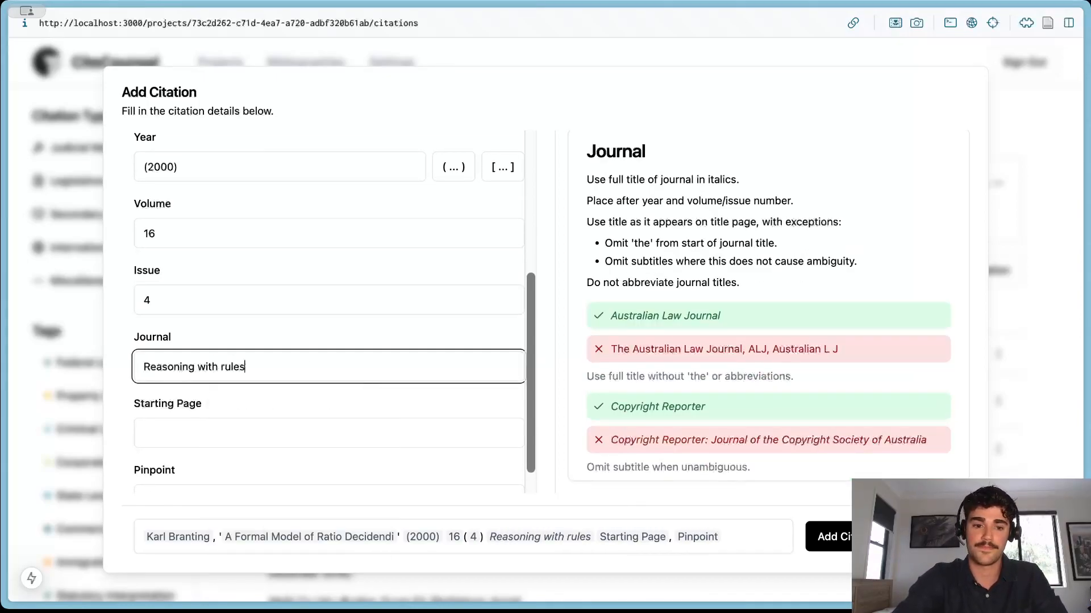
pyautogui.press('BackSpace')
pyautogui.press('BackSpace')
pyautogui.press('BackSpace')
pyautogui.press('BackSpace')
pyautogui.press('BackSpace')
pyautogui.press('BackSpace')
pyautogui.press('BackSpace')
pyautogui.press('BackSpace')
pyautogui.press('BackSpace')
pyautogui.press('BackSpace')
pyautogui.write('Rules an')
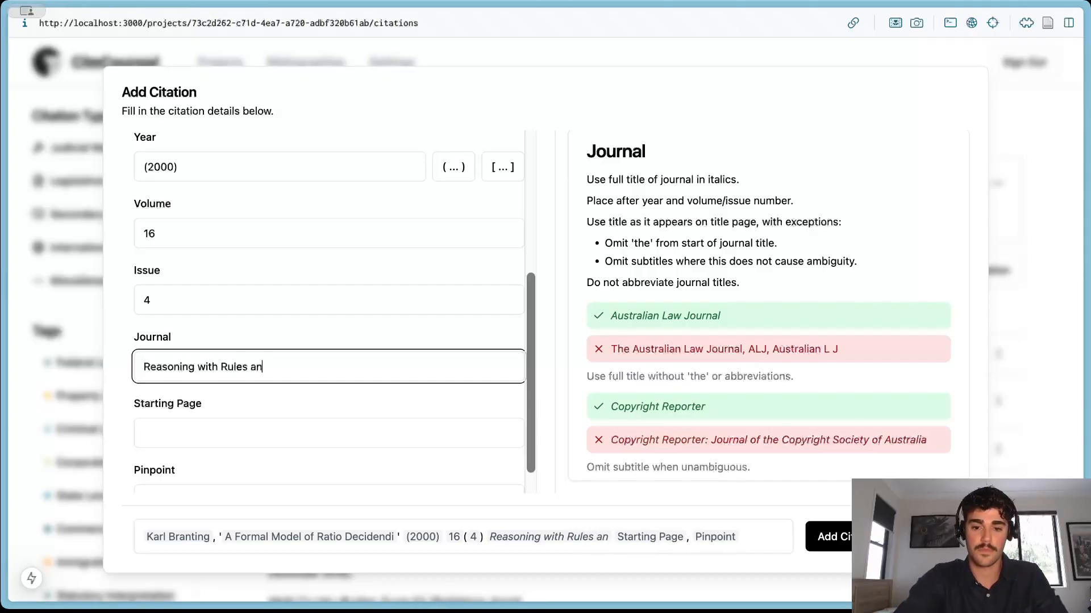
pyautogui.write('d Precedents')
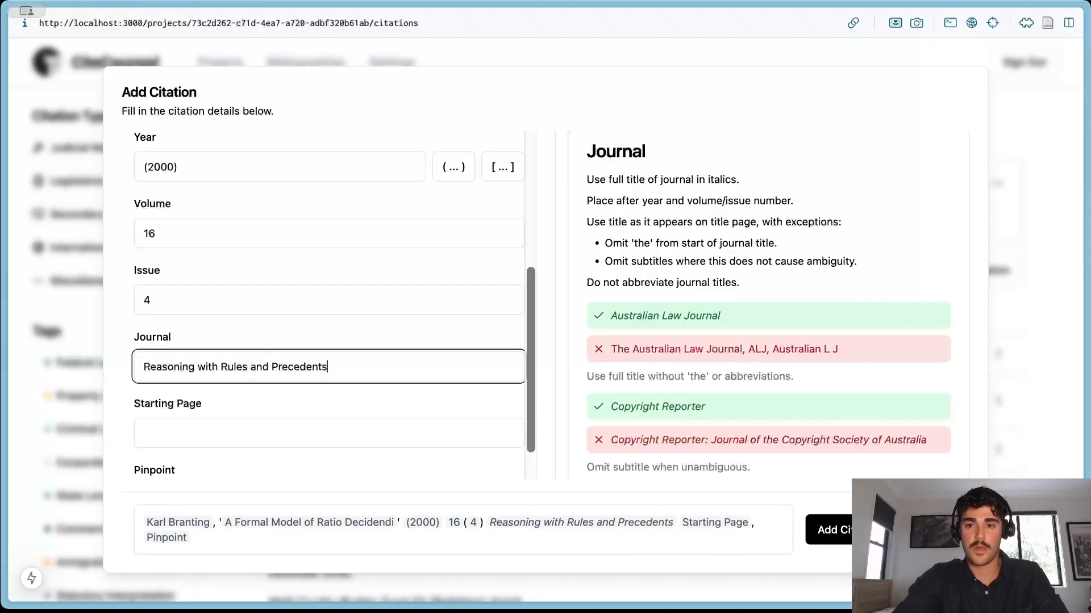
# Set the article's starting page to 12 and look over the rules for forthcoming and advance journal articles.
pyautogui.press('Tab')
pyautogui.write('12')
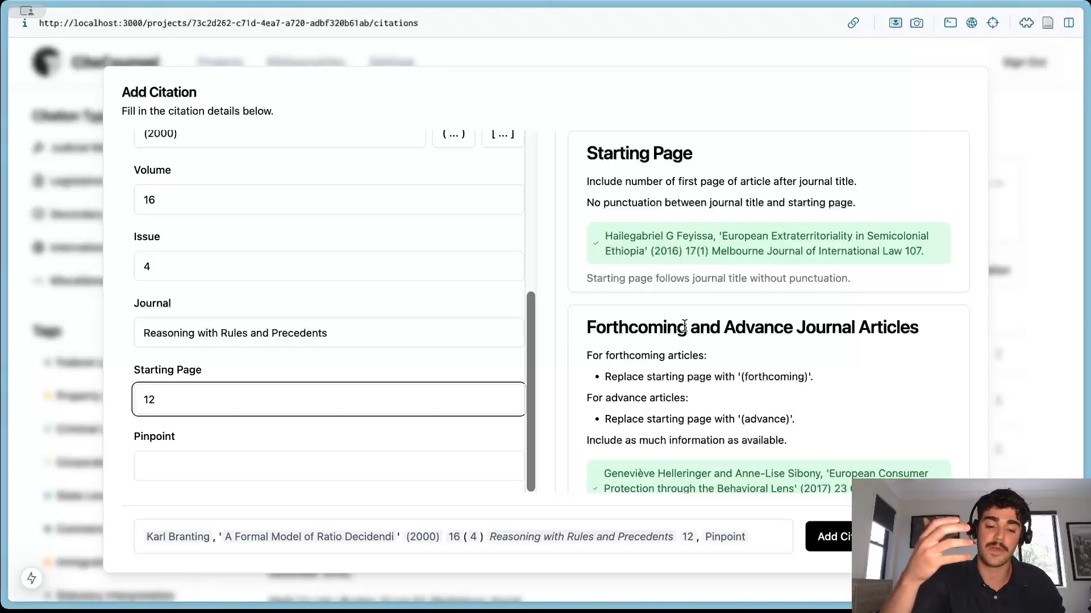
pyautogui.scroll(-3, 684, 326)
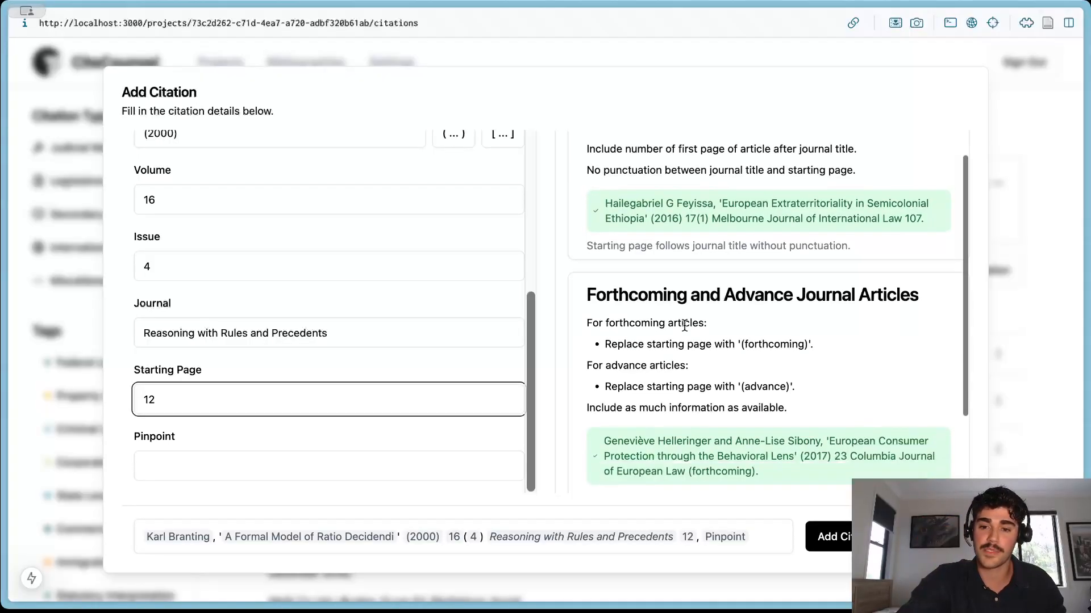
pyautogui.scroll(3, 685, 327)
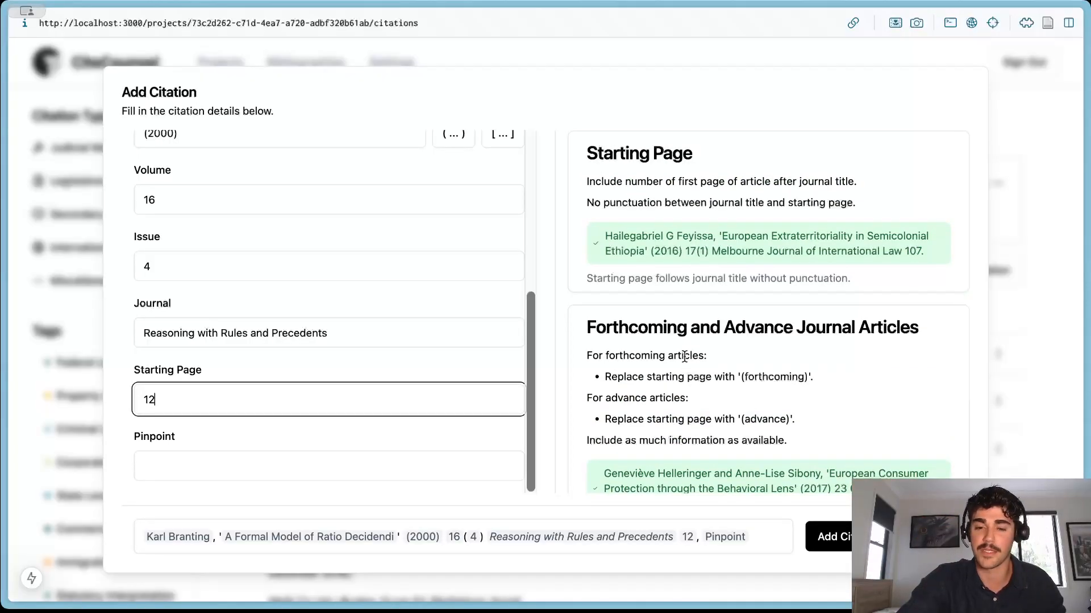
pyautogui.moveTo(586, 330); pyautogui.dragTo(908, 341)
pyautogui.click(907, 341)
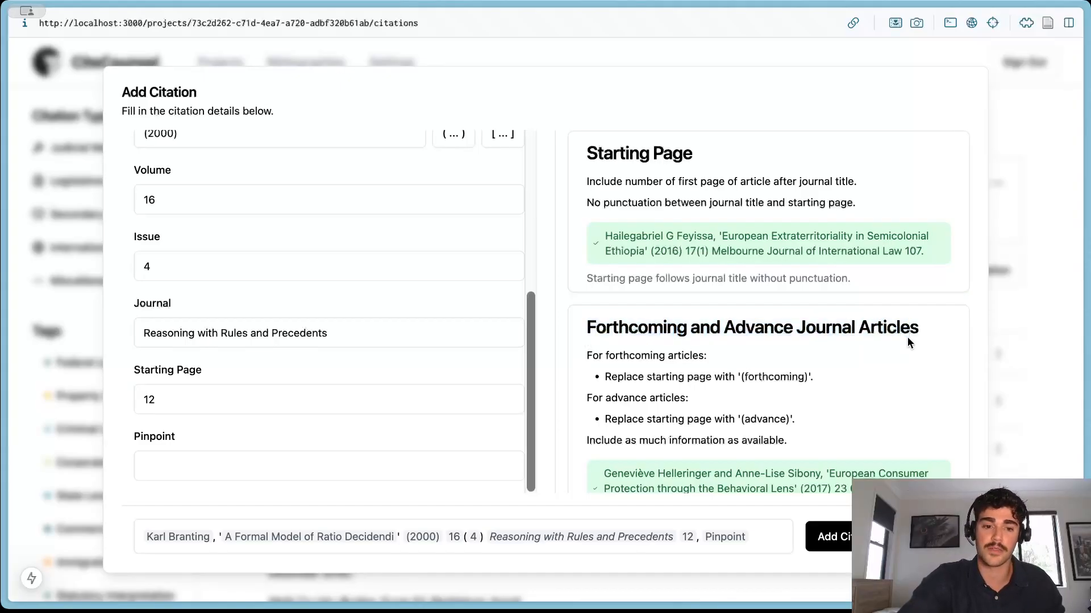
pyautogui.scroll(-3, 908, 336)
# Set the article's pinpoint to 16, following the Pinpoints rules, and add the finished journal article citation to the project.
pyautogui.click(399, 461)
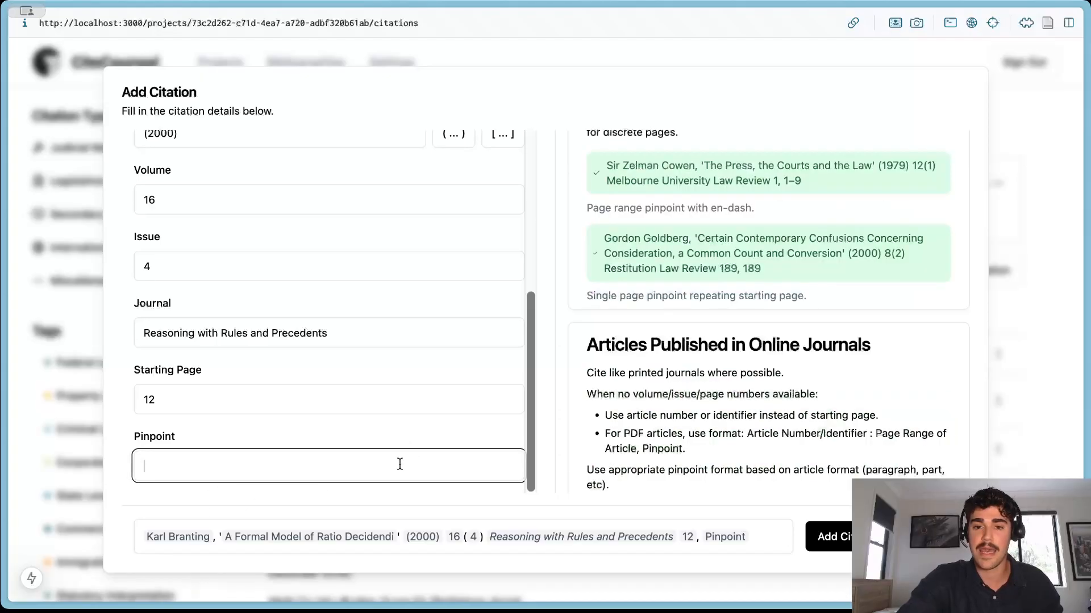
pyautogui.scroll(2, 700, 319)
pyautogui.scroll(-5, 700, 318)
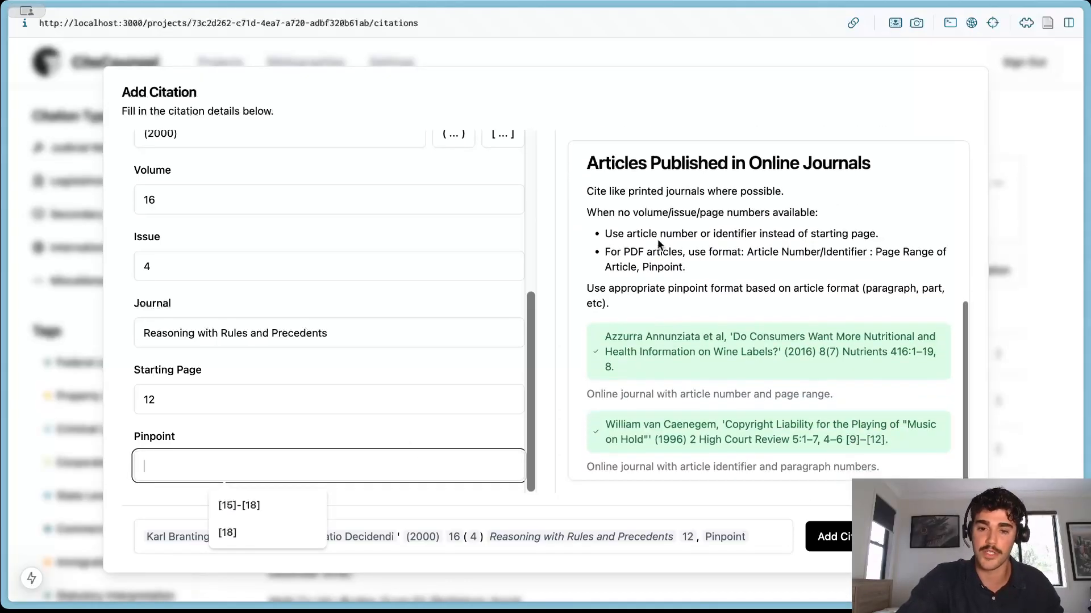
pyautogui.scroll(5, 726, 357)
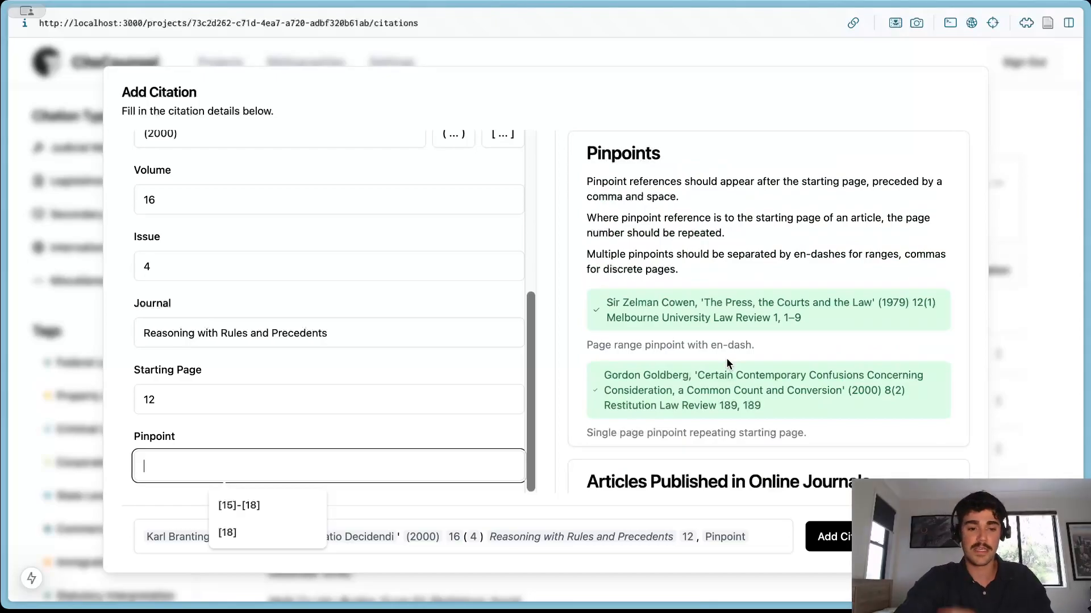
pyautogui.write('16')
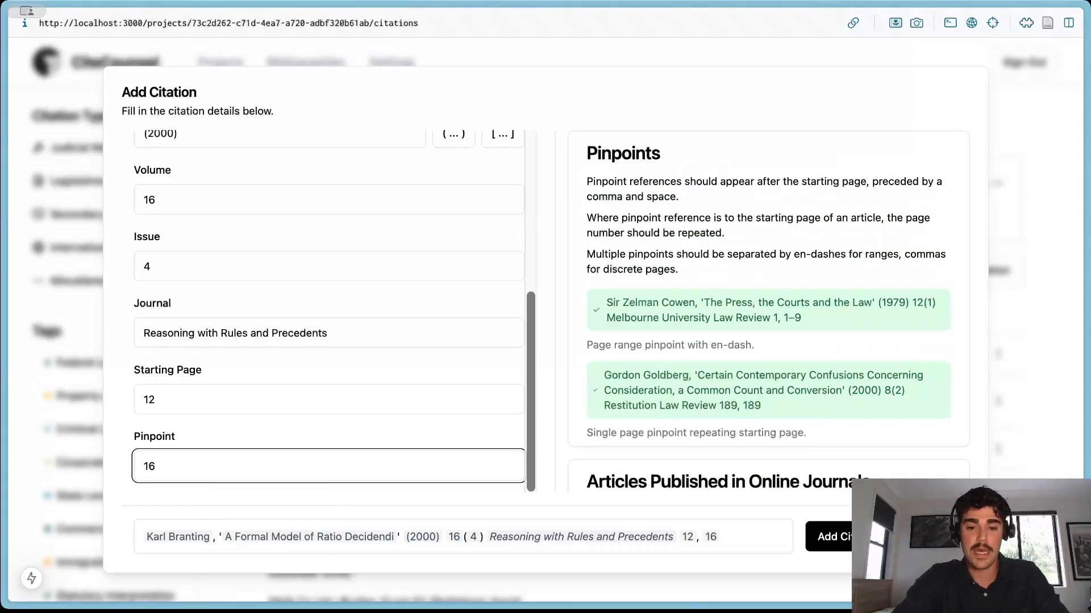
pyautogui.click(831, 537)
pyautogui.scroll(-15, 814, 534)
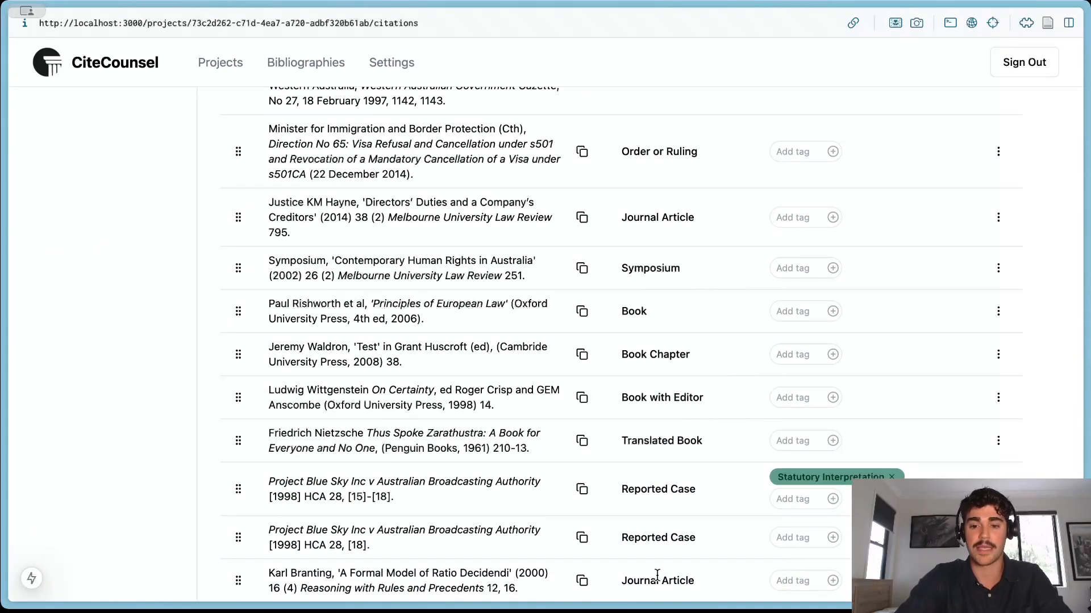
pyautogui.scroll(15, 657, 576)
pyautogui.scroll(3, 657, 576)
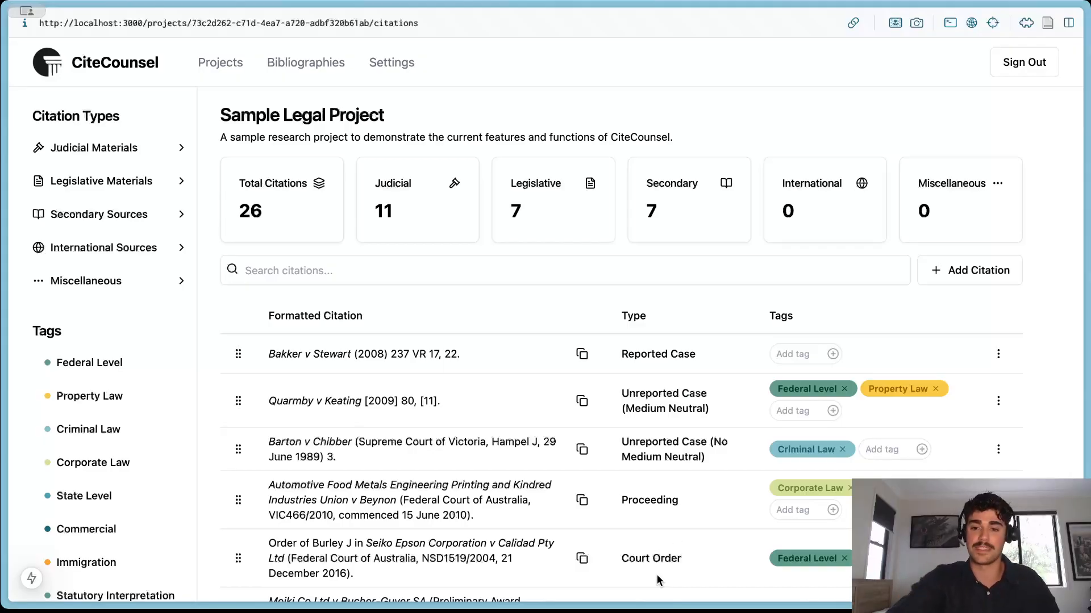
pyautogui.click(1005, 271)
pyautogui.click(336, 215)
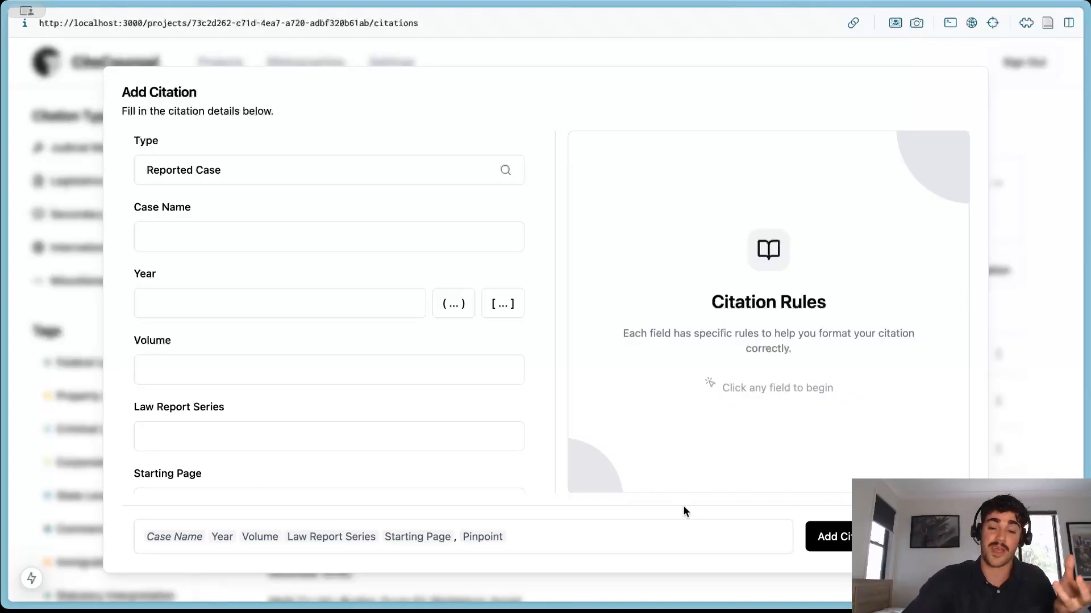
pyautogui.press('Escape')
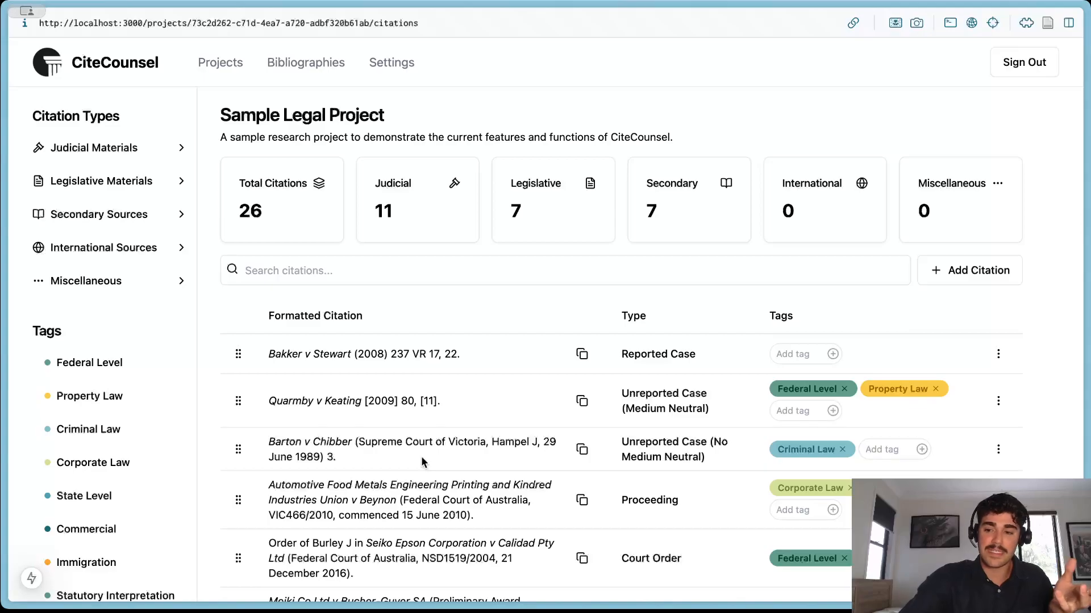
# Switch to Google Scholar, highlight the Chicago-style citation of the copyright legislation article, and return to the CiteCounsel project.
pyautogui.moveTo(3, 396)
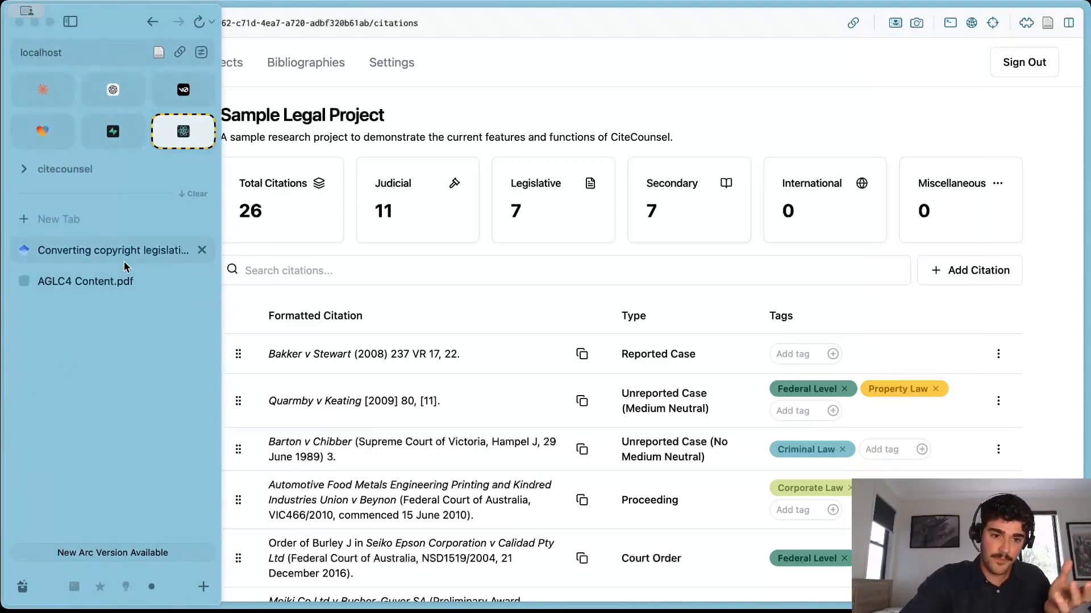
pyautogui.click(91, 251)
pyautogui.click(496, 325)
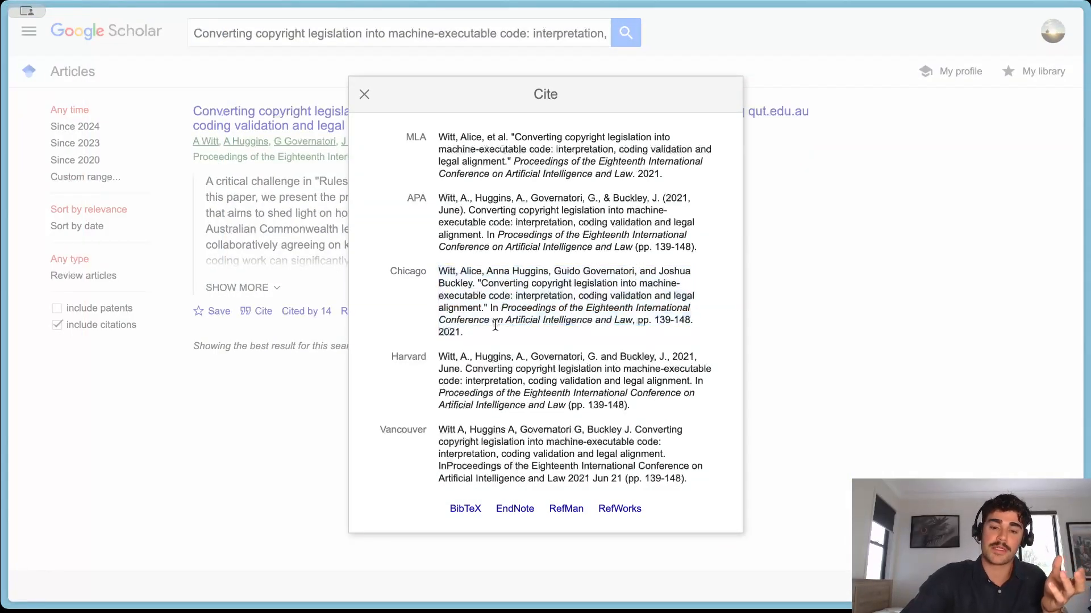
pyautogui.tripleClick(480, 295)
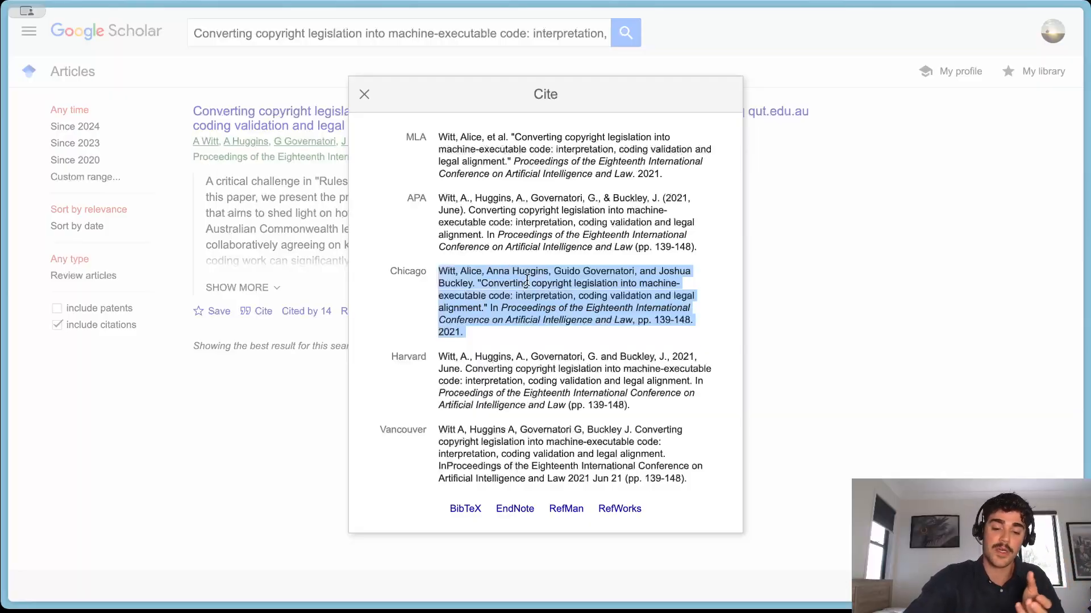
pyautogui.moveTo(2, 369)
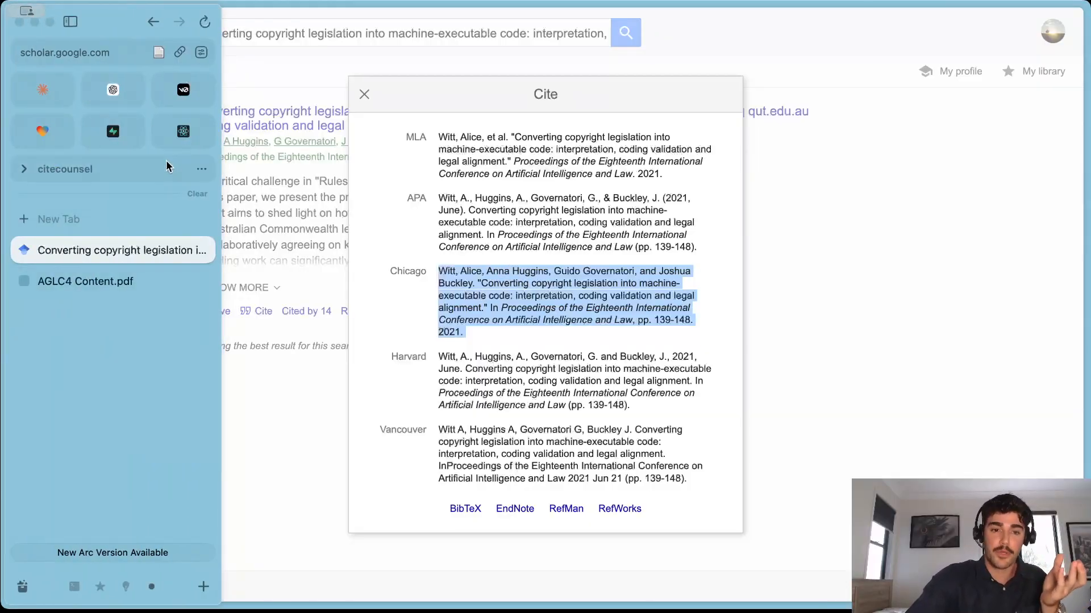
pyautogui.click(182, 133)
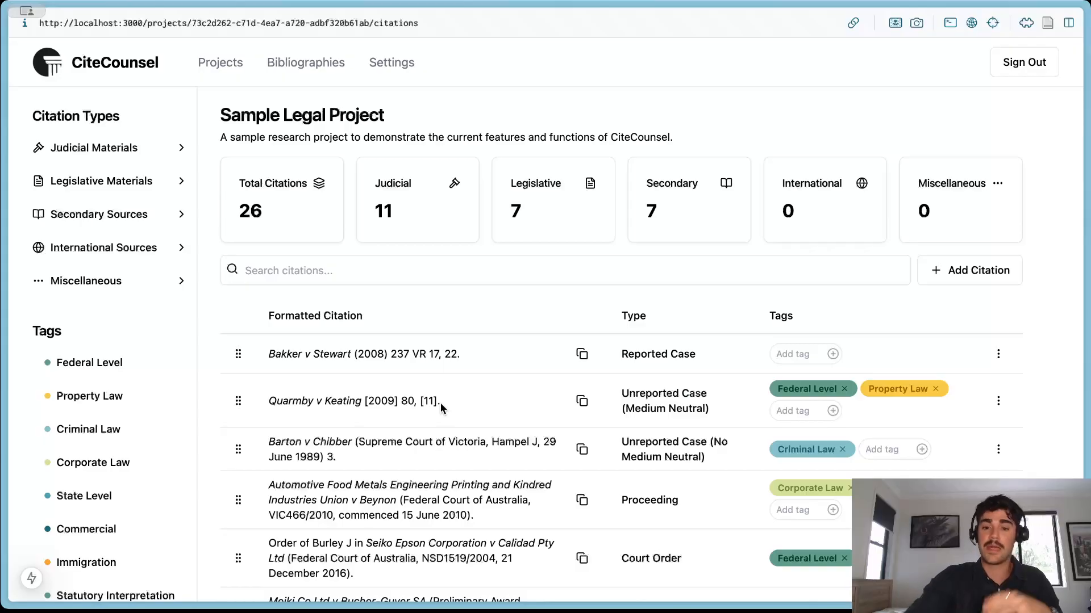
# Open the journal article citation Directors' Duties and a Company's Creditors for editing, review its fields, and close it unsaved.
pyautogui.scroll(1, 553, 392)
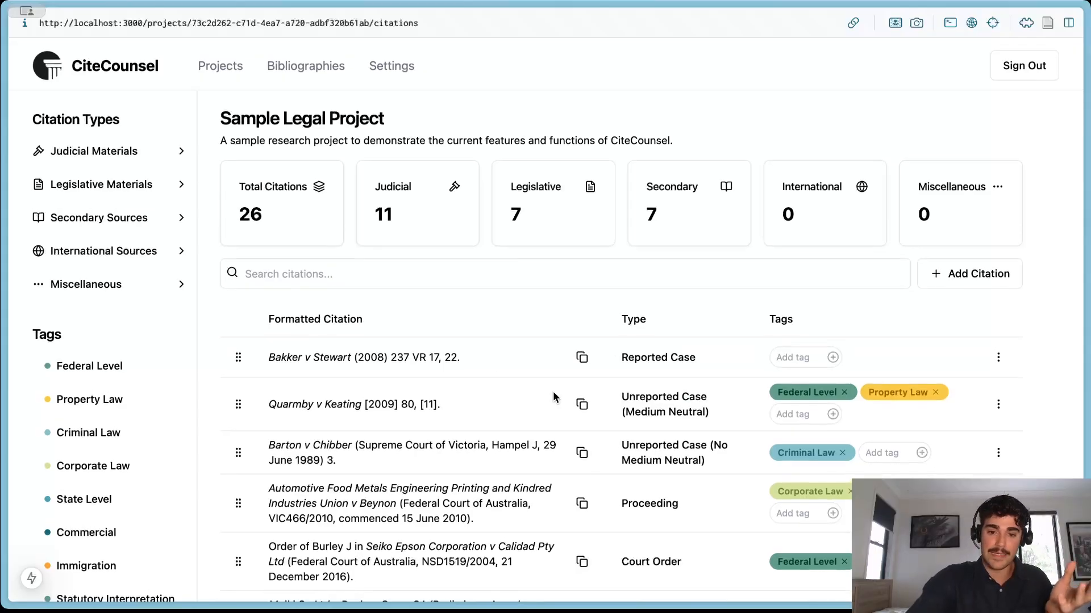
pyautogui.scroll(-1, 553, 396)
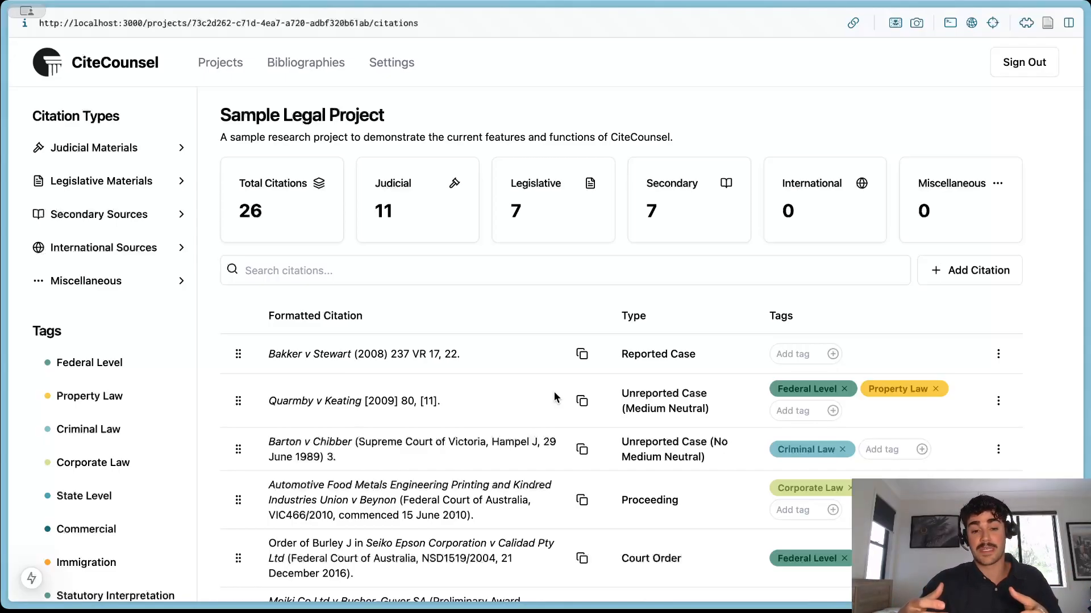
pyautogui.scroll(-5, 554, 395)
pyautogui.scroll(-11, 554, 396)
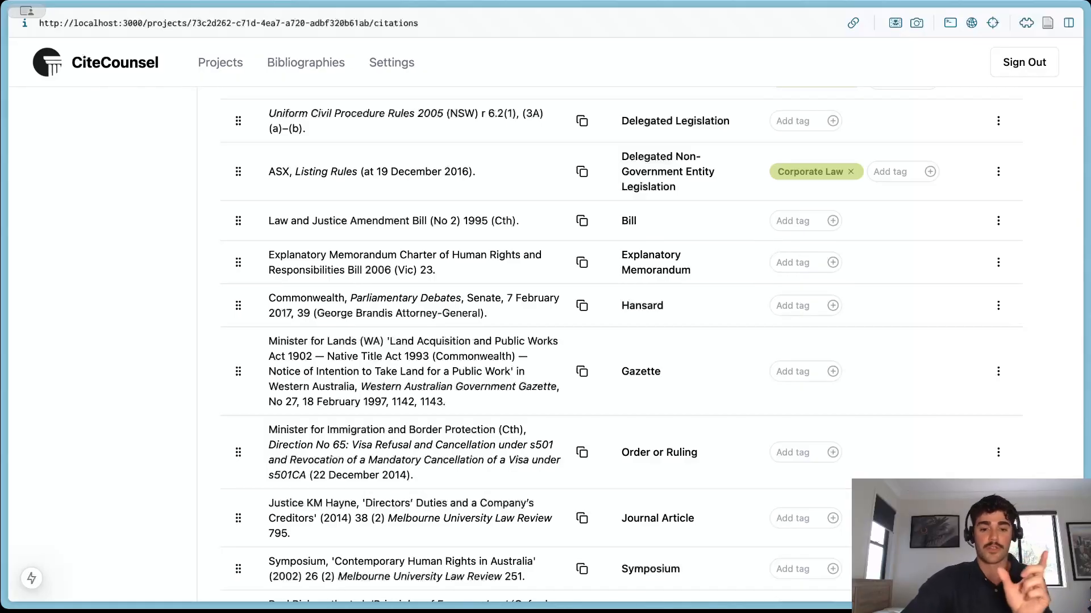
pyautogui.click(972, 544)
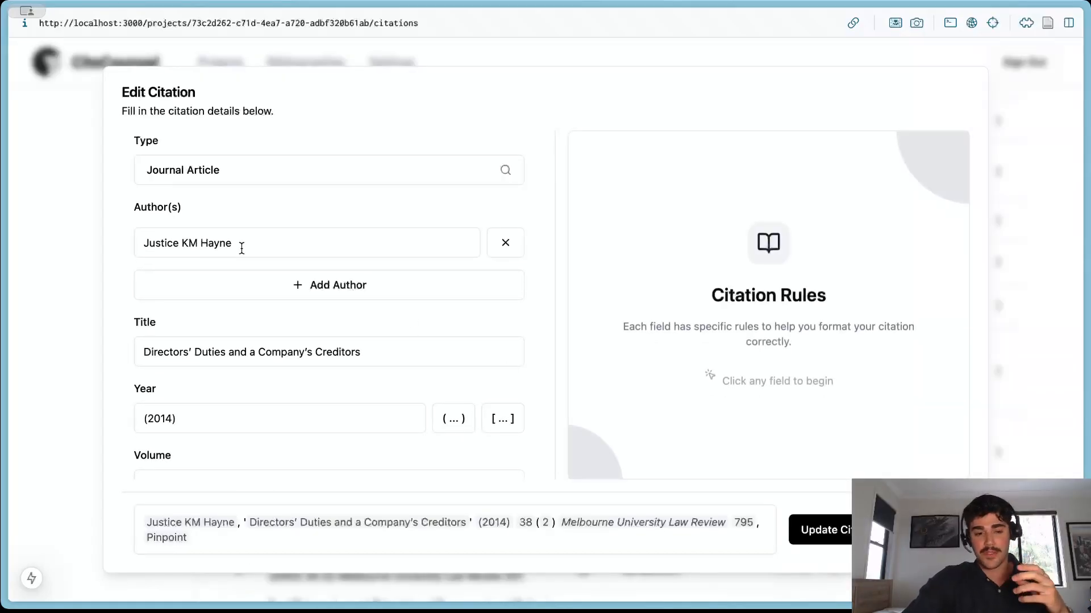
pyautogui.scroll(-4, 242, 249)
pyautogui.scroll(4, 258, 295)
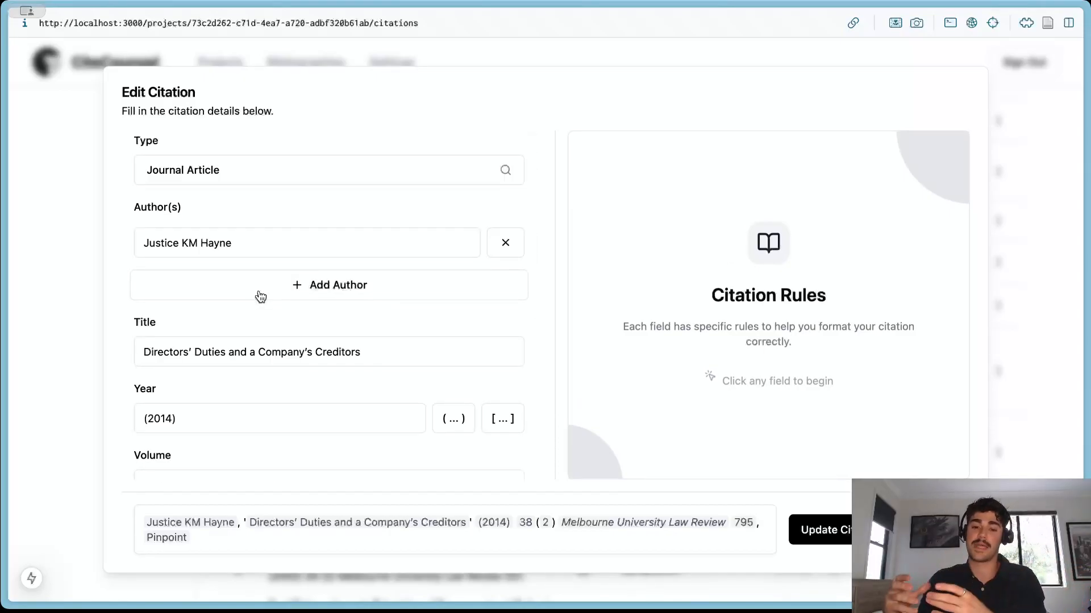
pyautogui.click(993, 469)
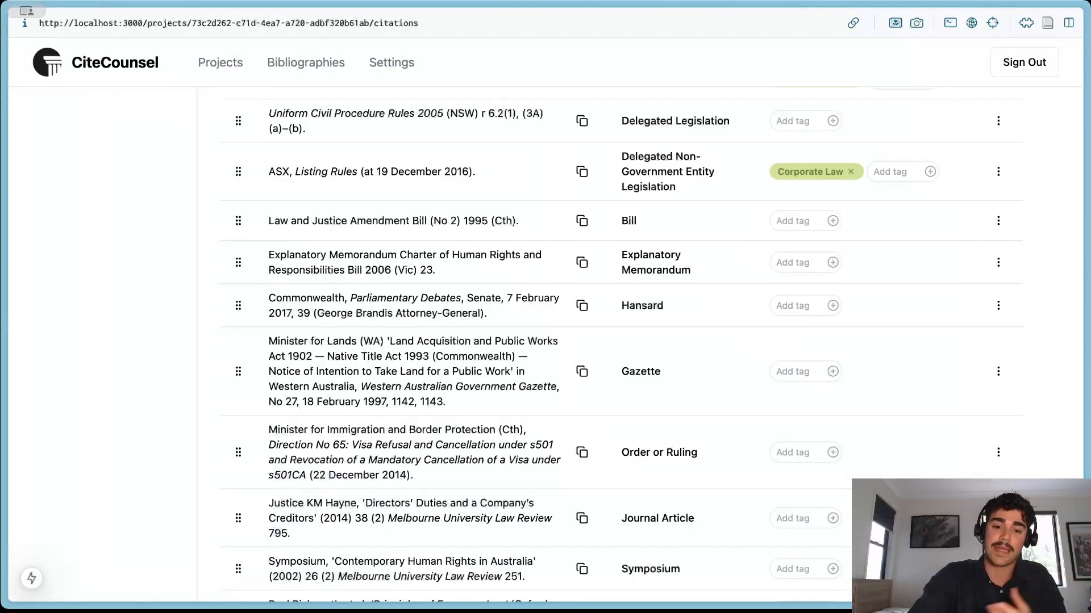
pyautogui.scroll(15, 732, 489)
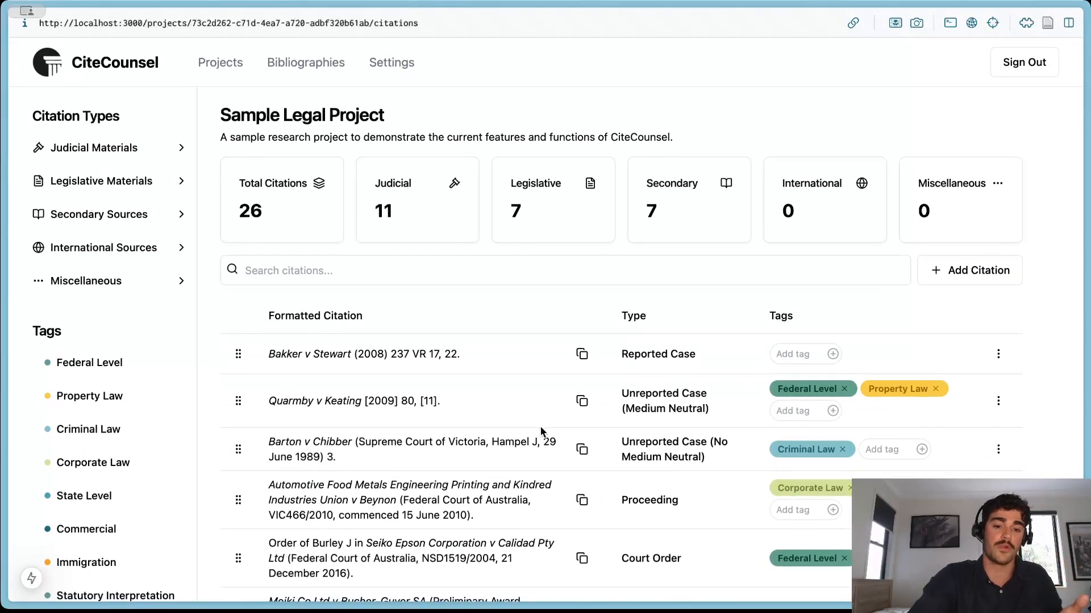
pyautogui.scroll(-15, 540, 432)
pyautogui.scroll(15, 541, 427)
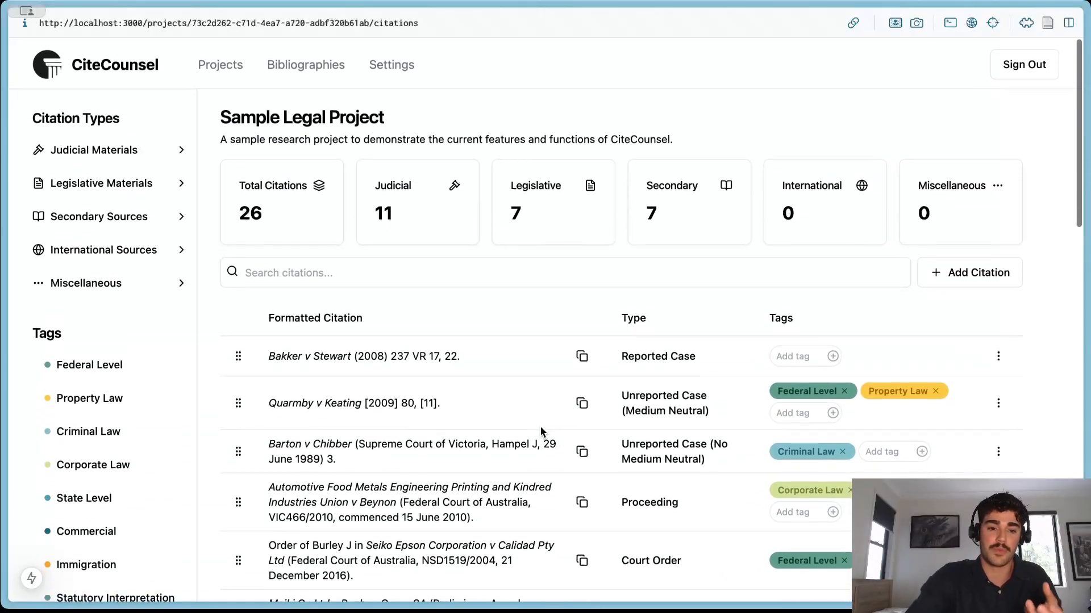